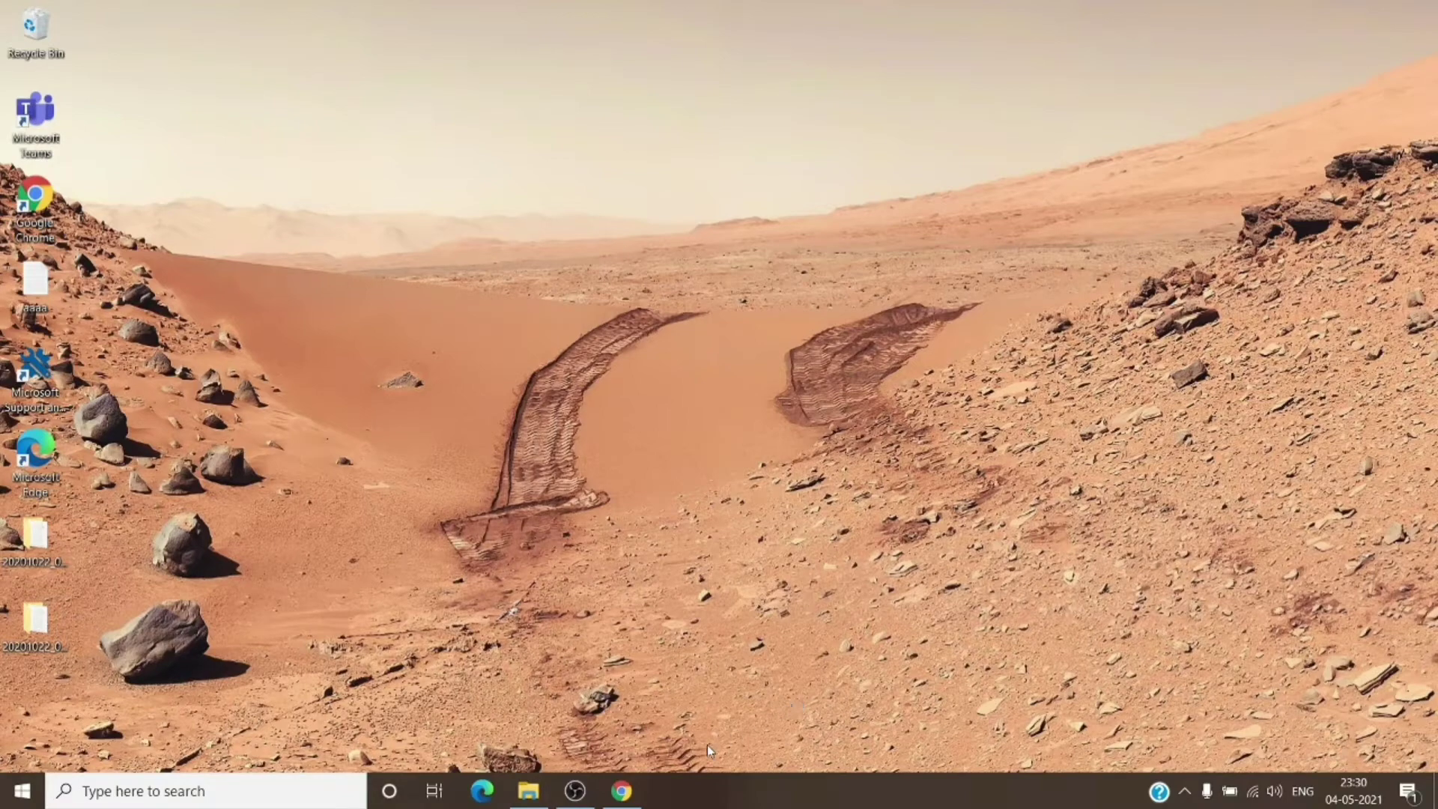
Bring up Chrome and open the Microsoft 365 admin center from Office Home.
click(633, 794)
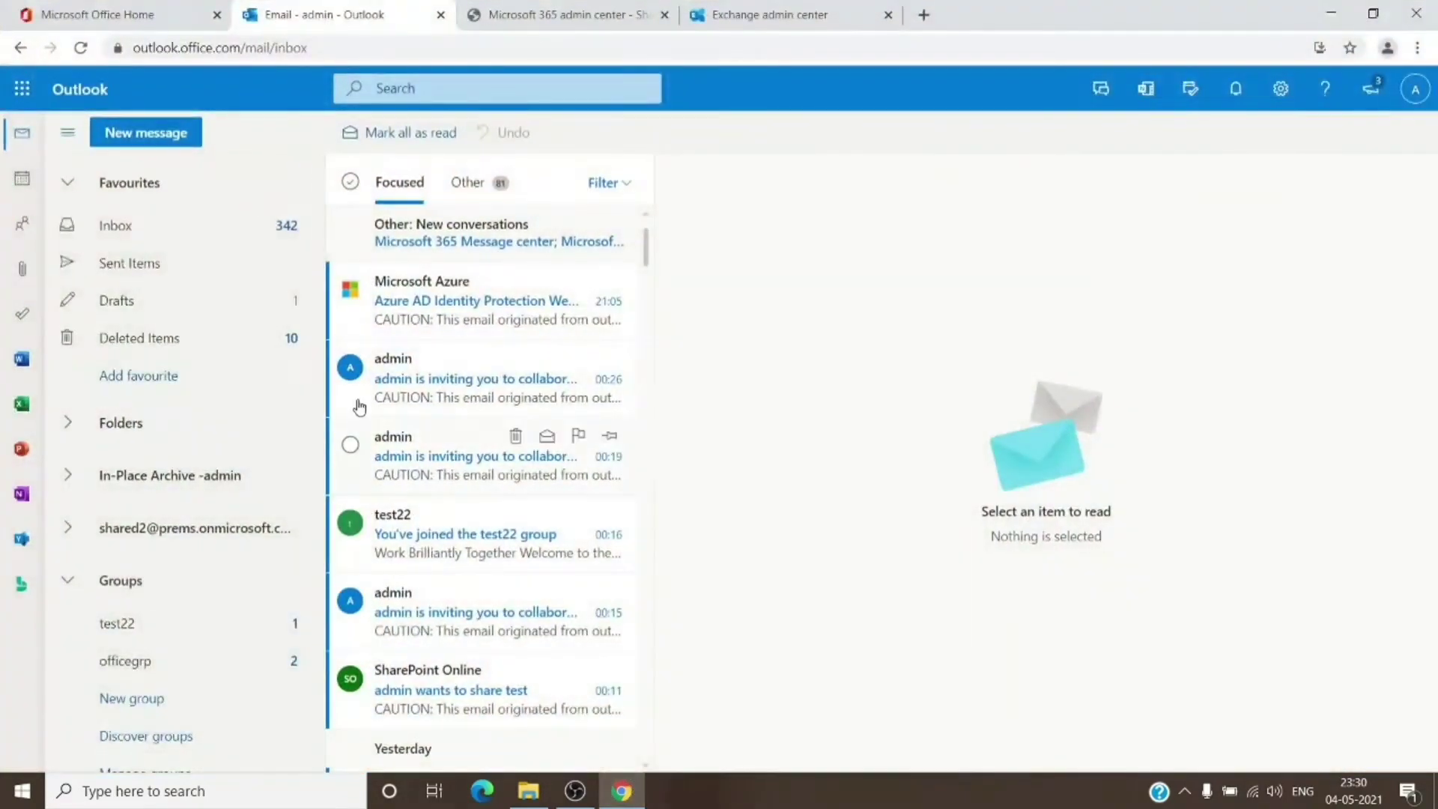
click(123, 15)
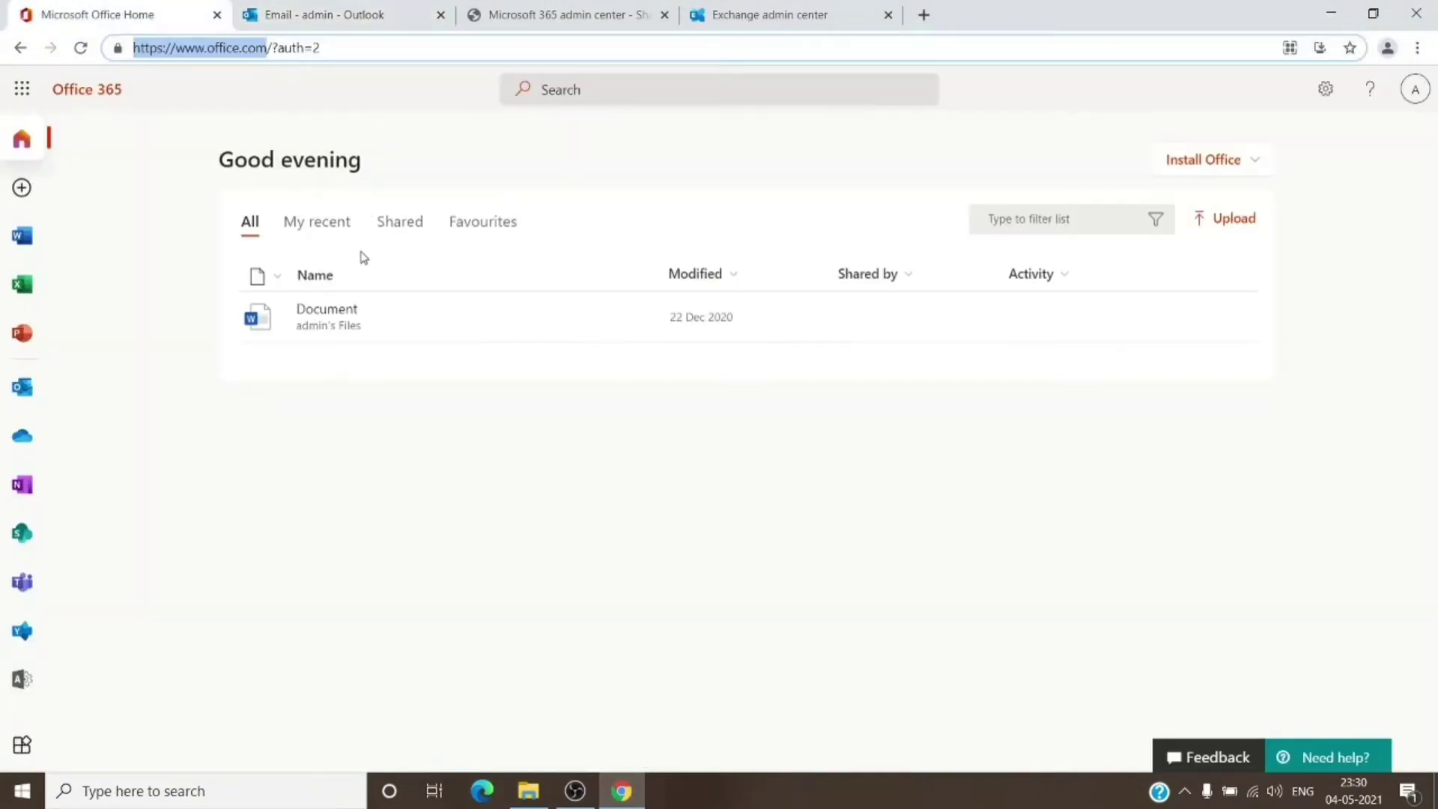
click(226, 453)
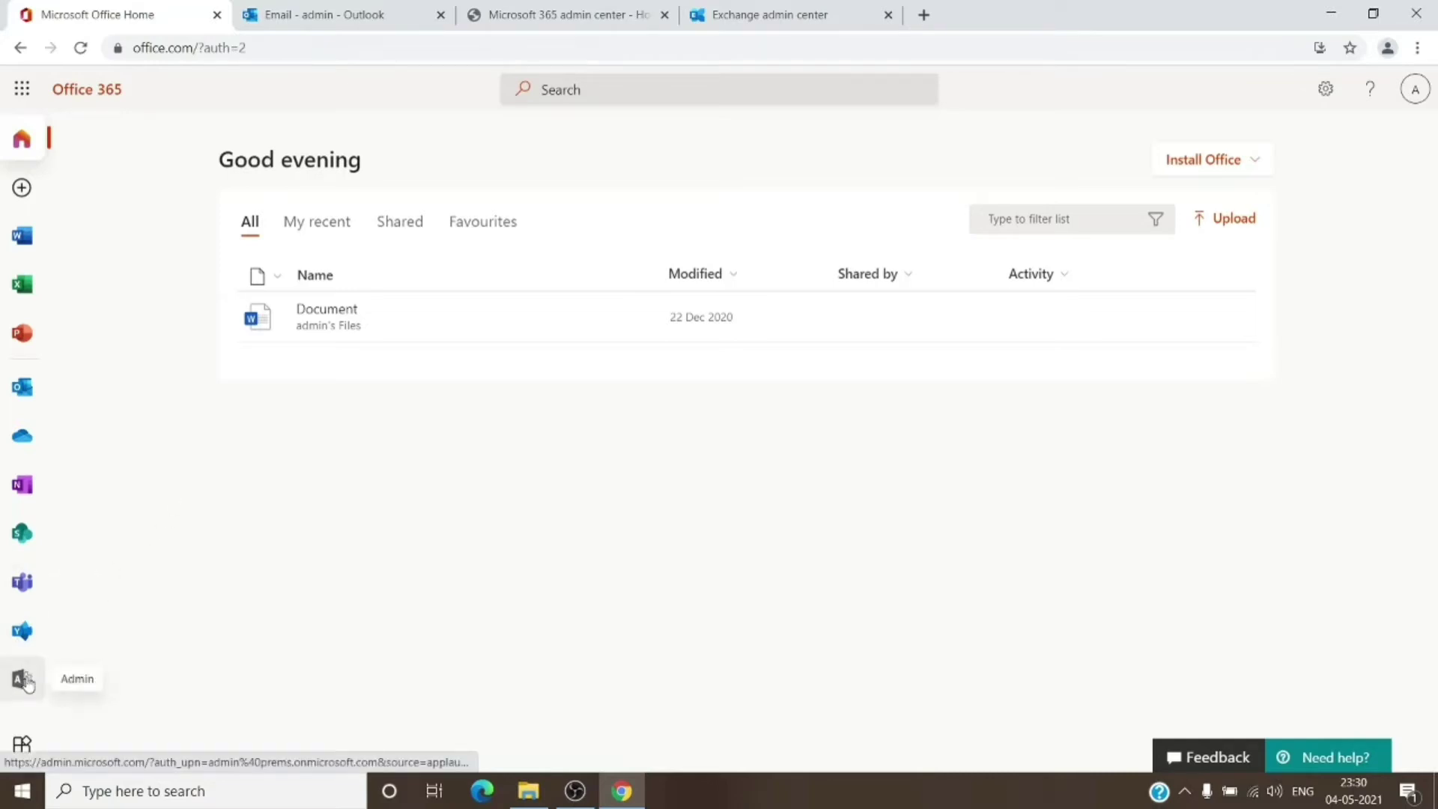
click(554, 16)
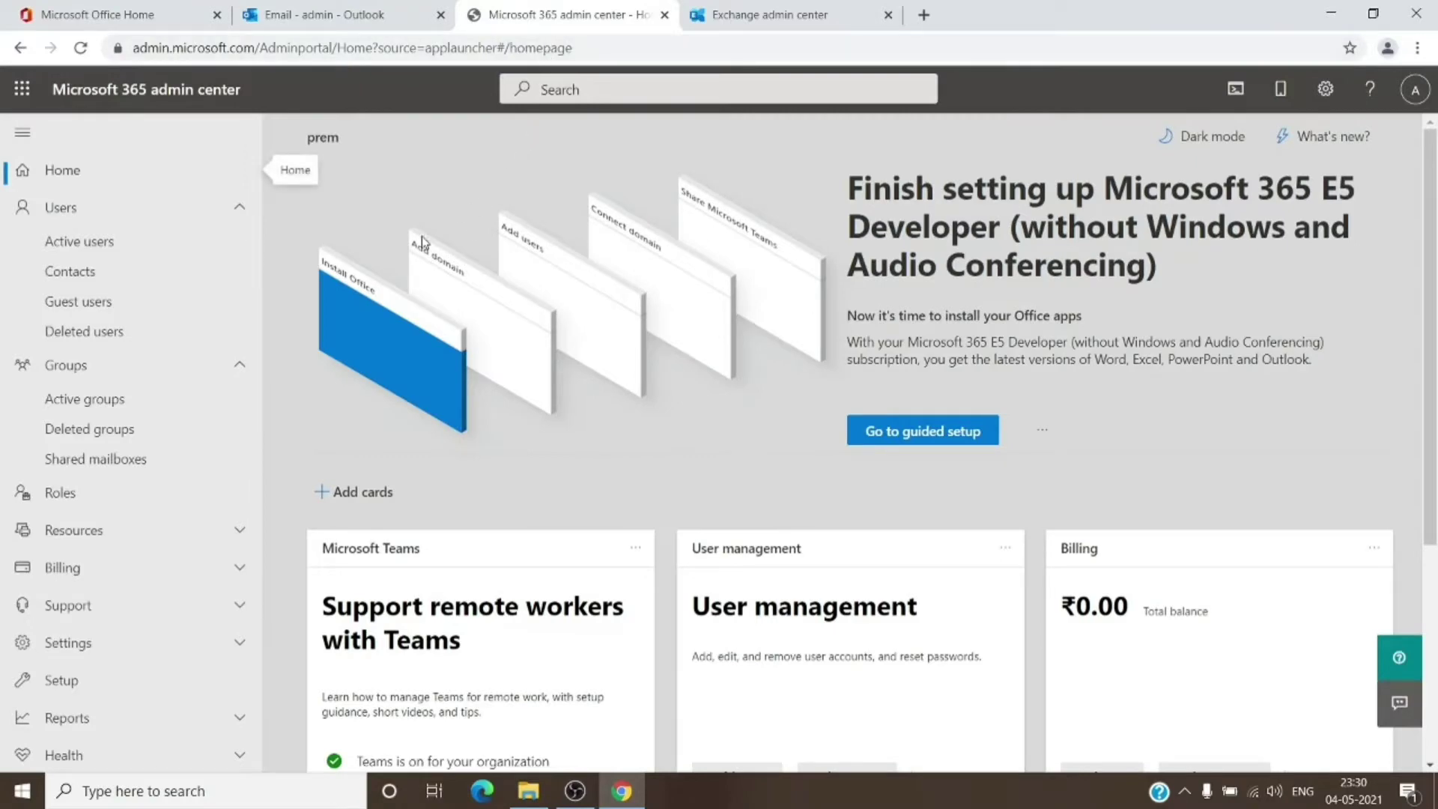
Expand Users, open Active users, and select the 'admin license' user's details.
click(120, 217)
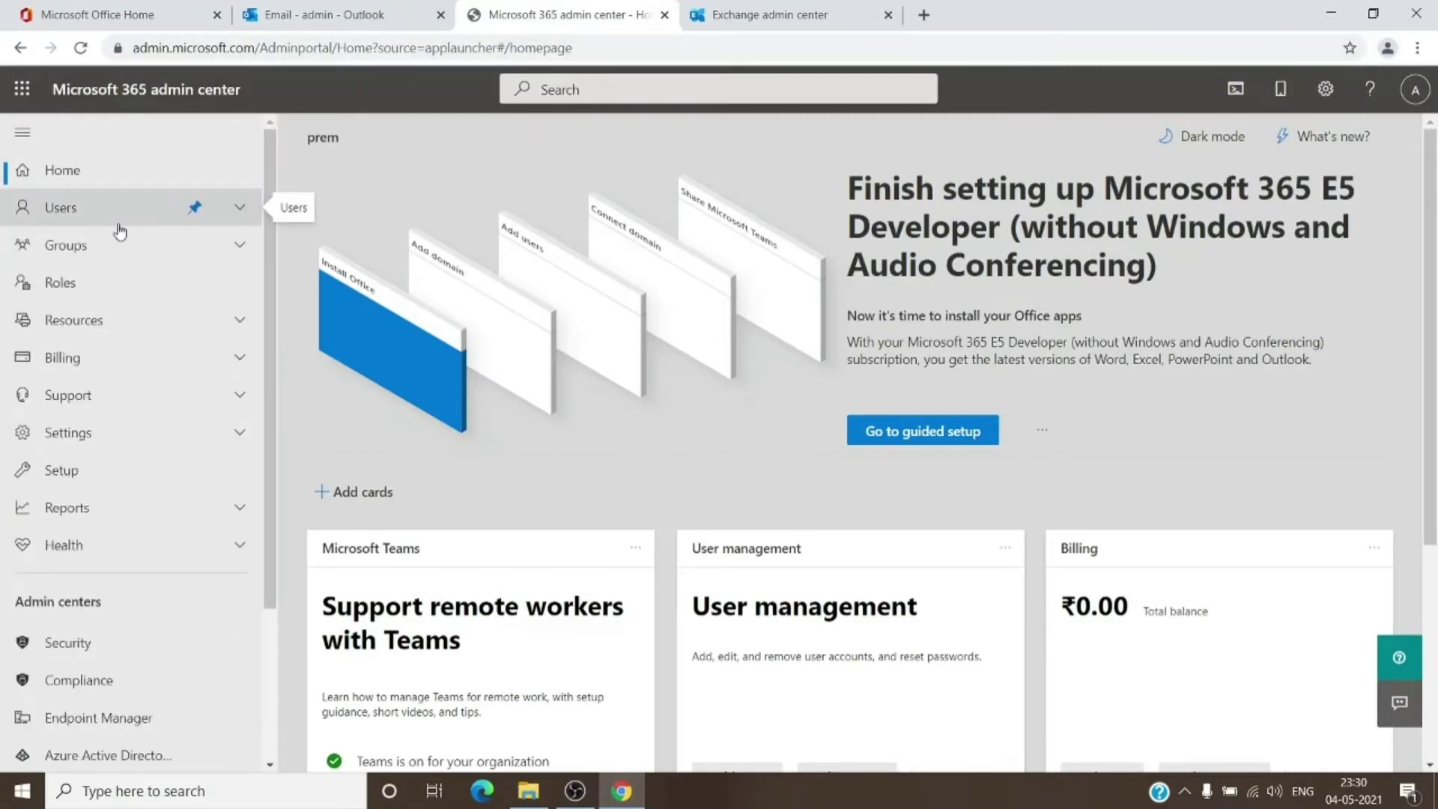
click(120, 219)
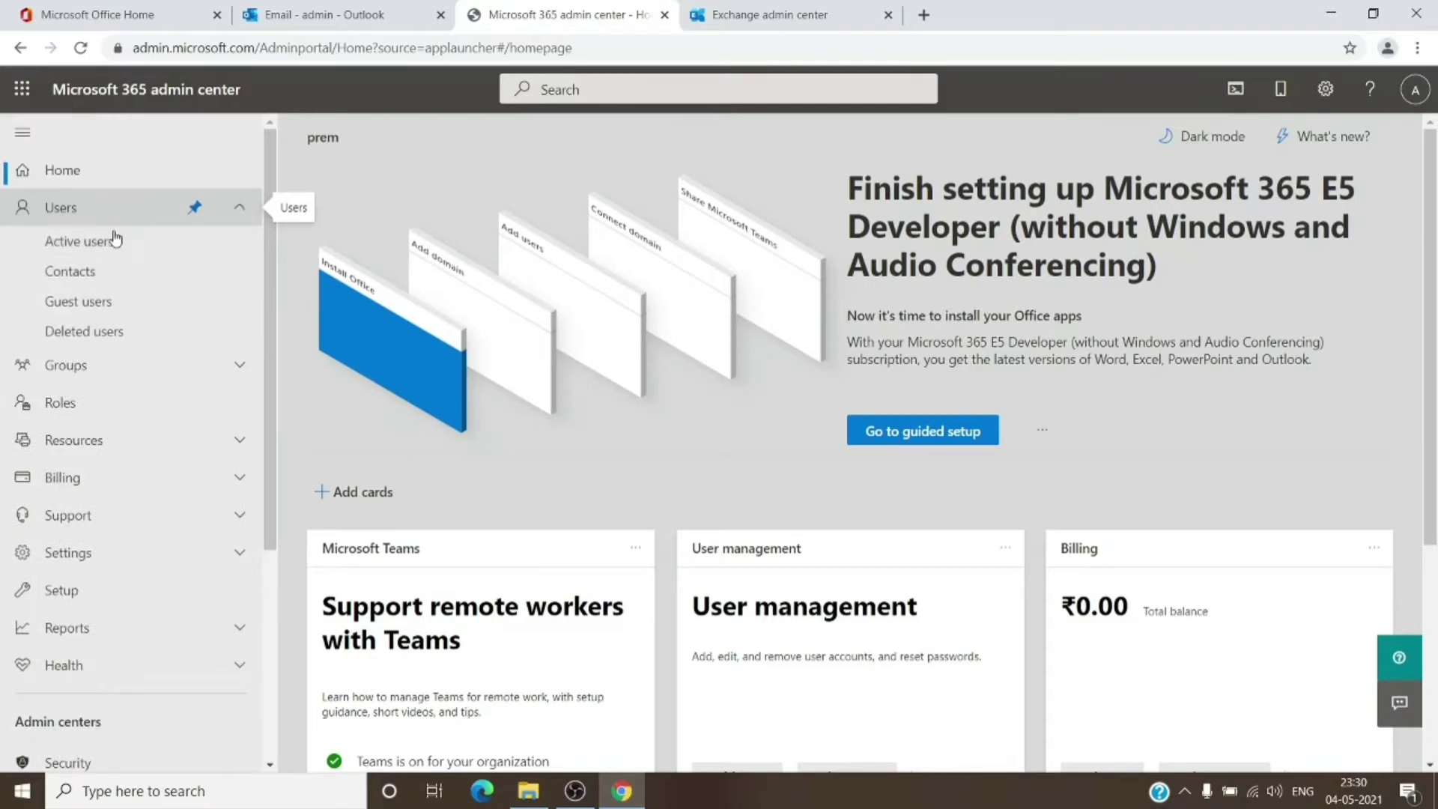
click(114, 243)
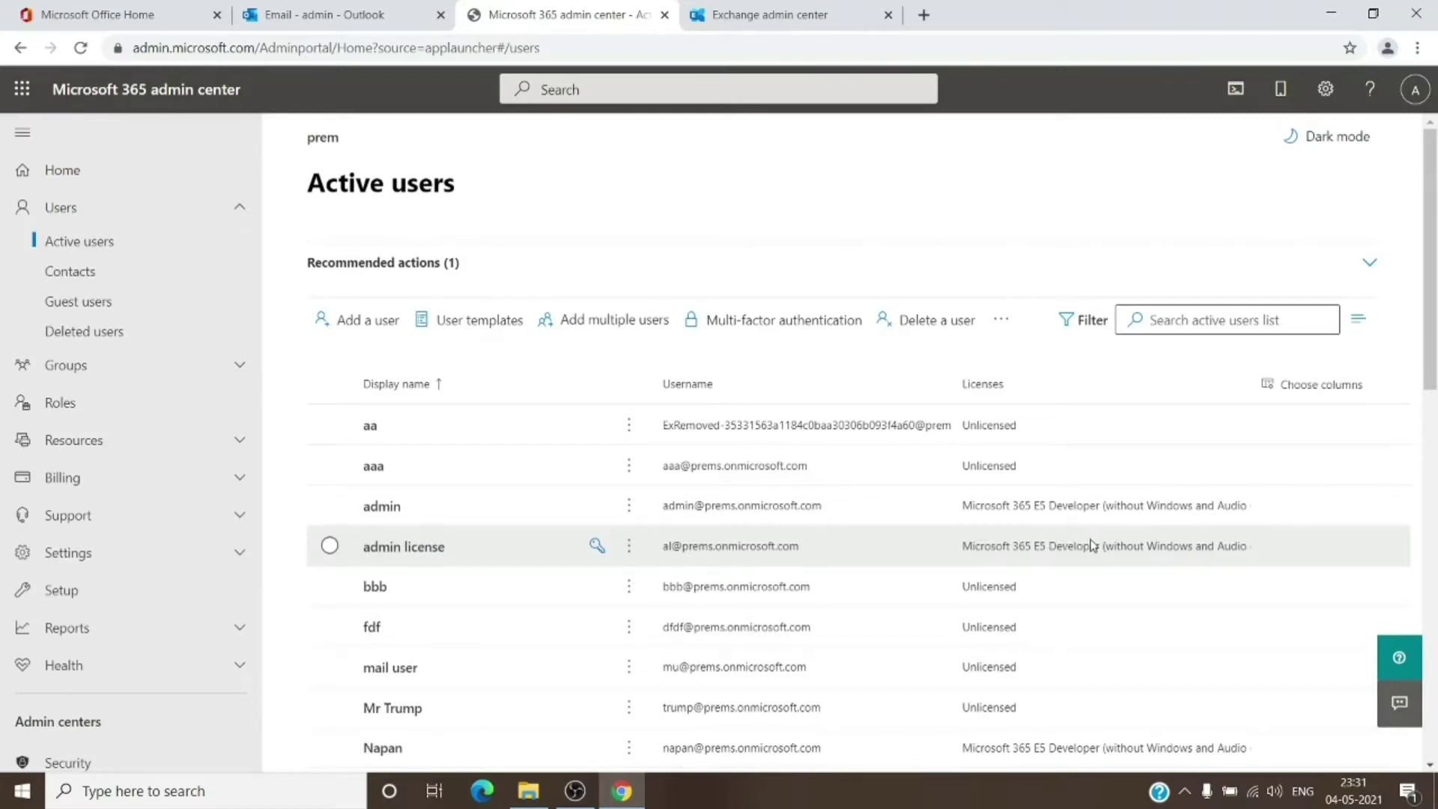
click(417, 553)
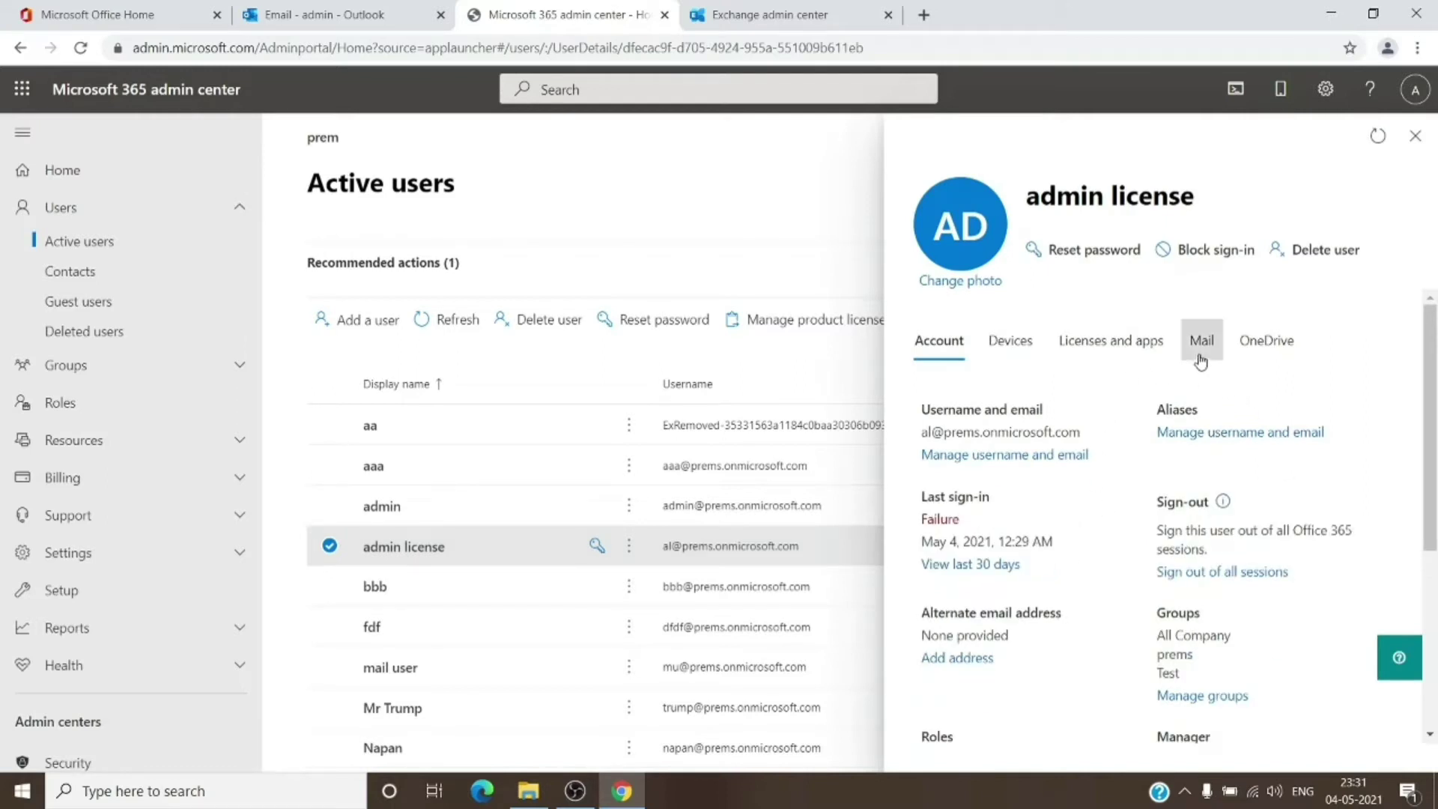
Add admin to the 'admin license' mailbox's Read and manage permissions, then close the user panel.
click(1202, 352)
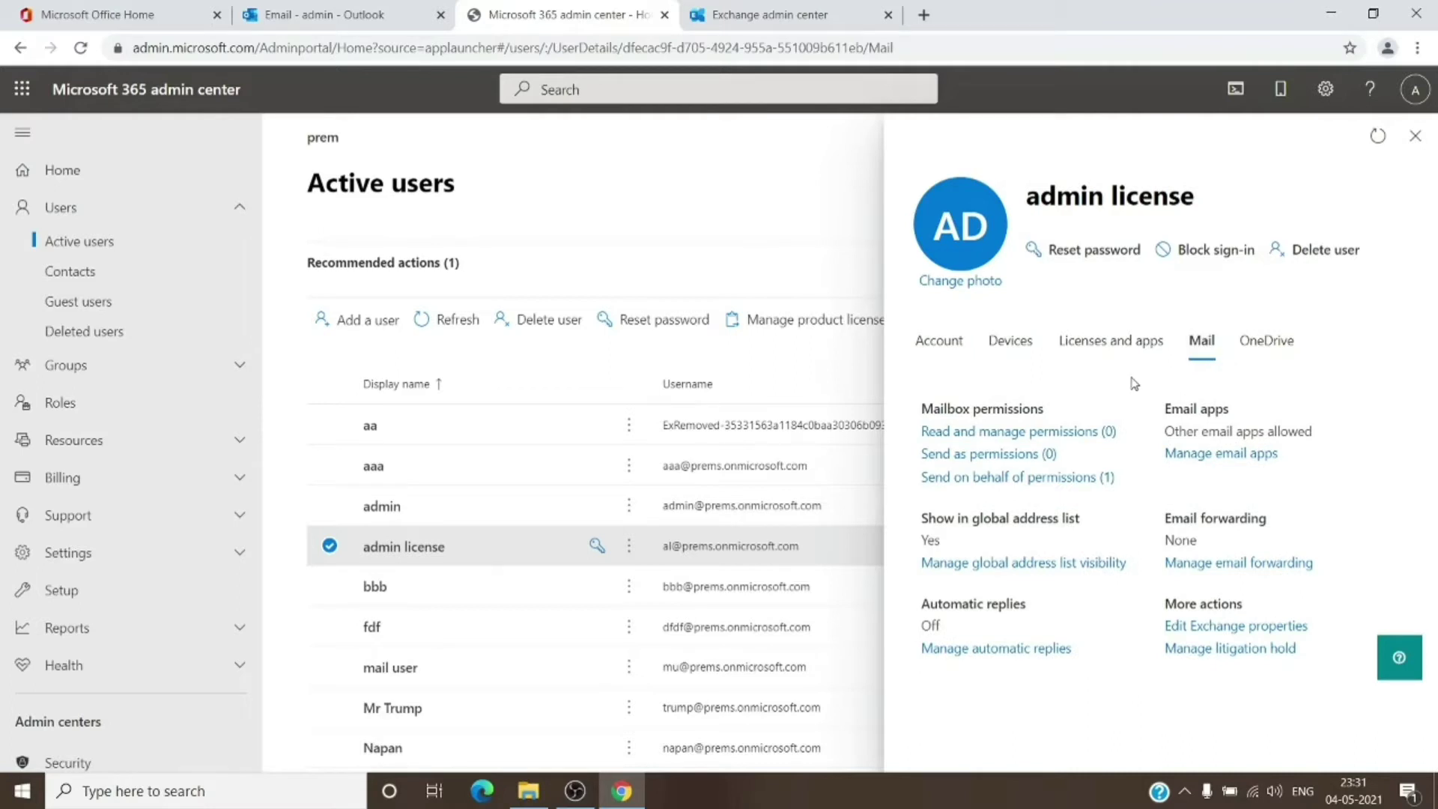
click(1032, 434)
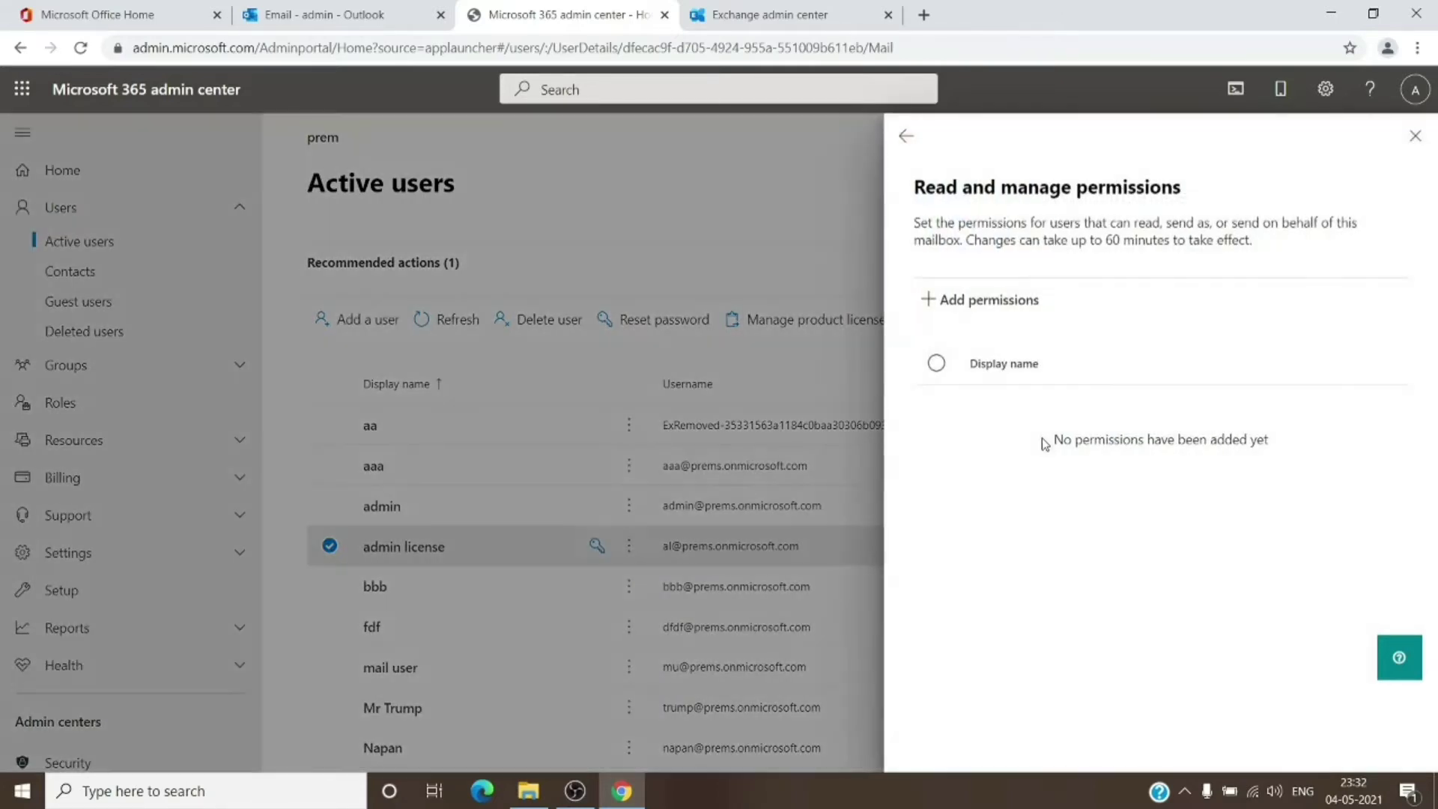
click(961, 302)
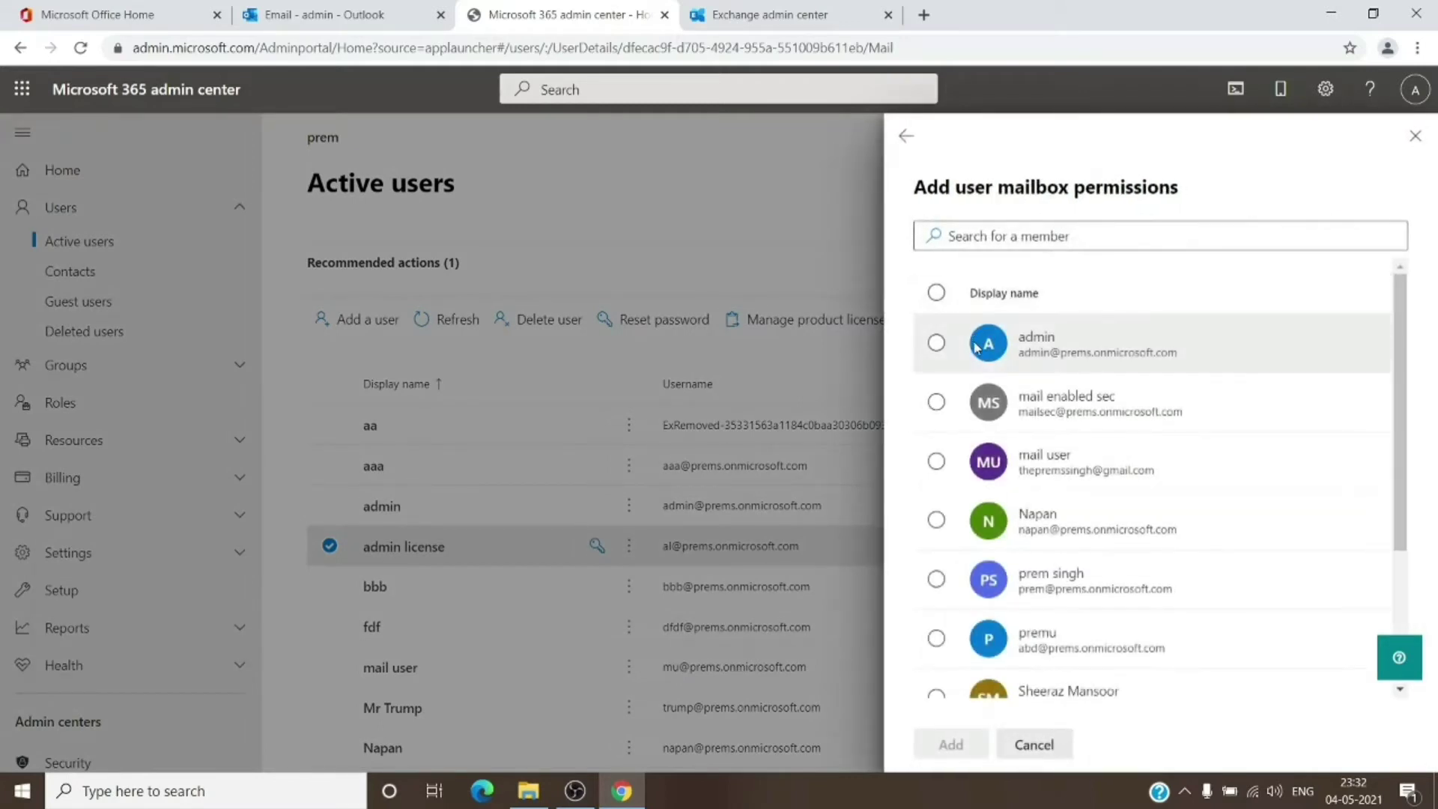
click(936, 342)
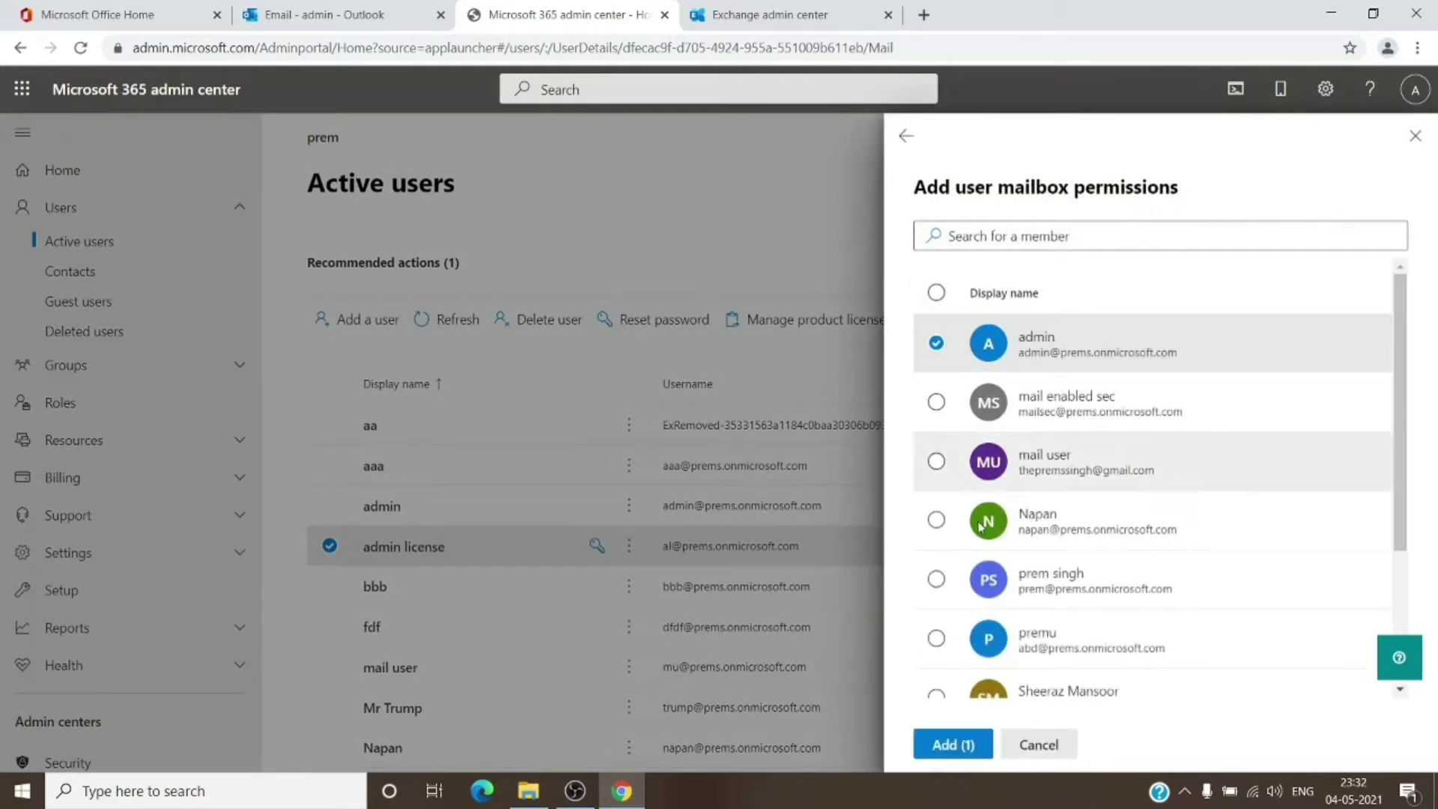
click(953, 745)
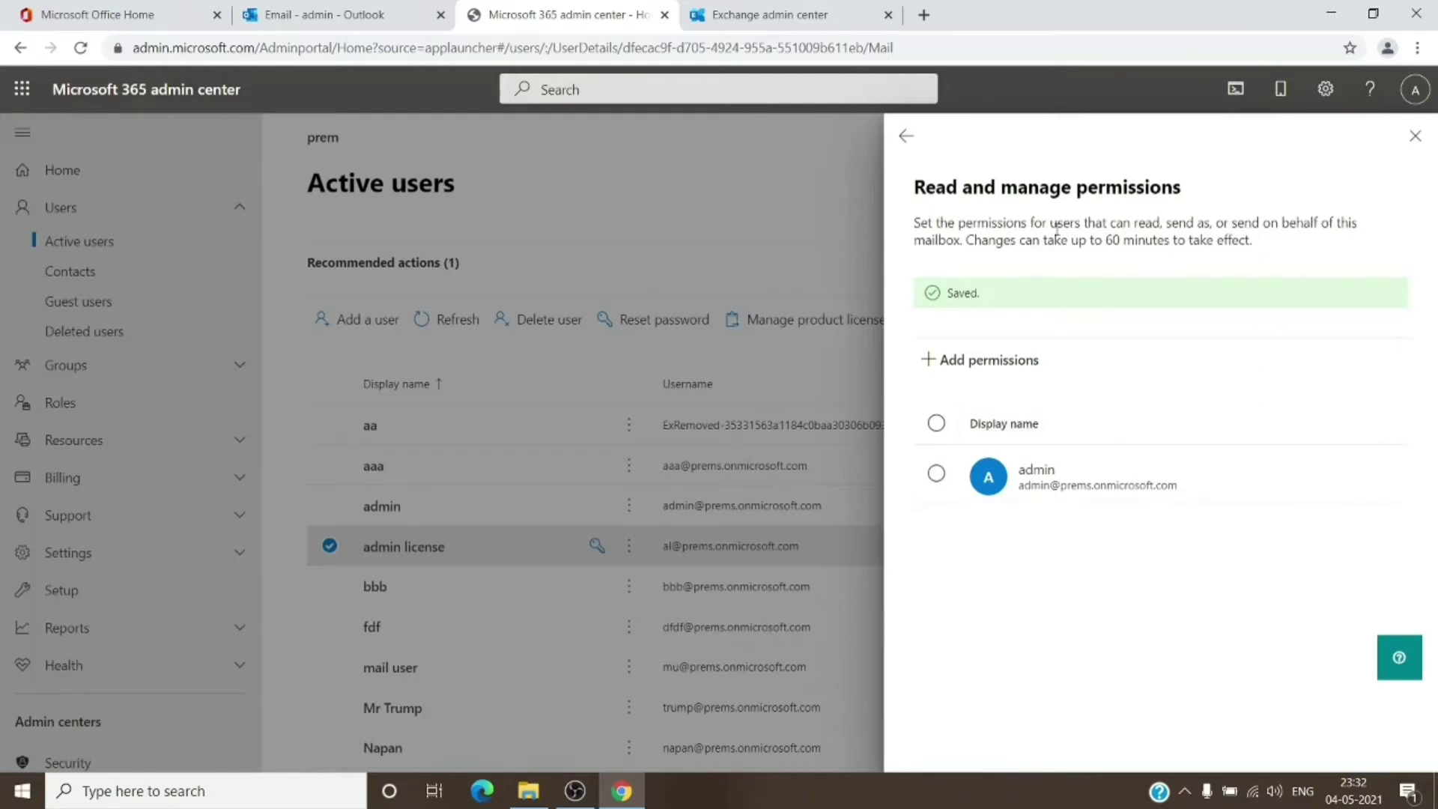
click(907, 135)
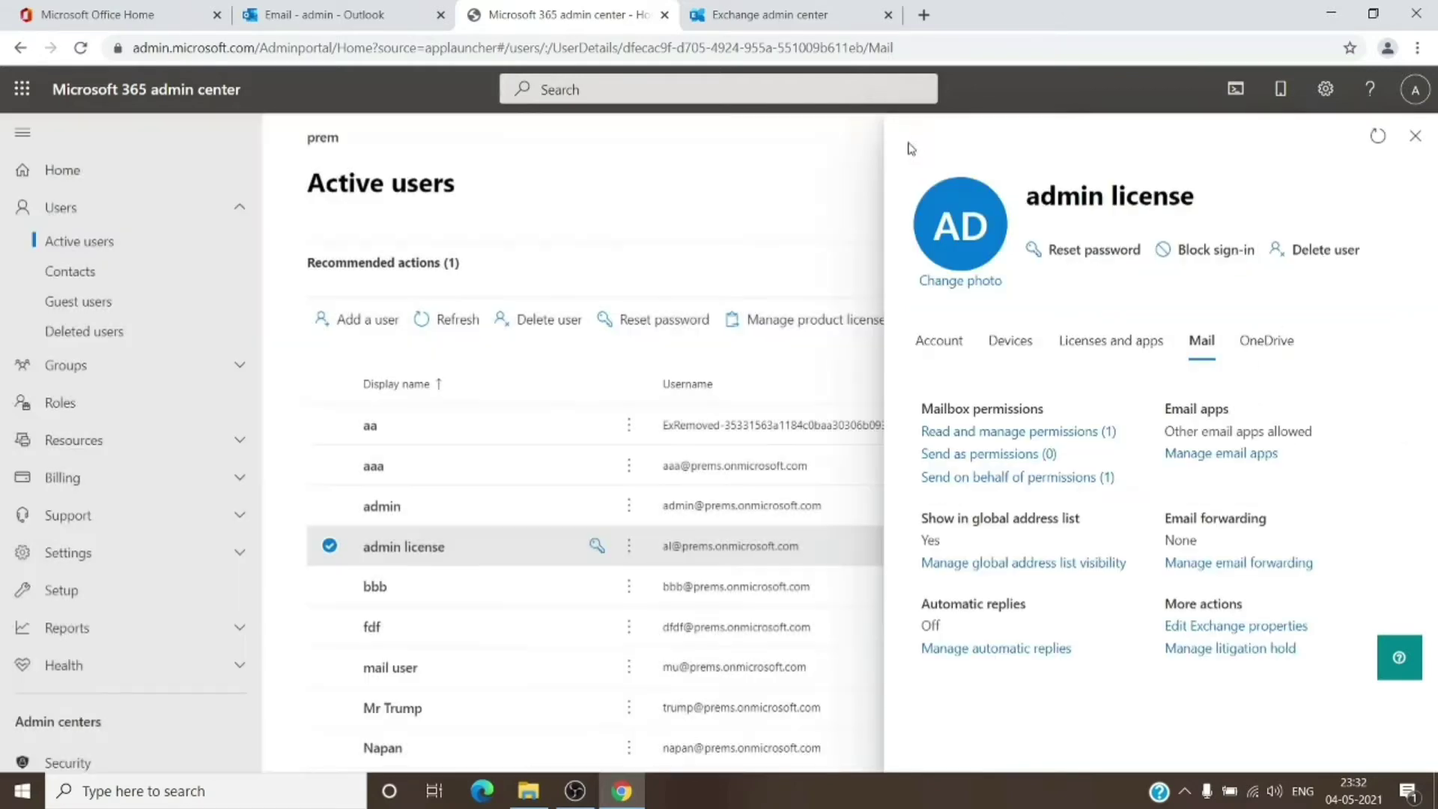
click(1418, 142)
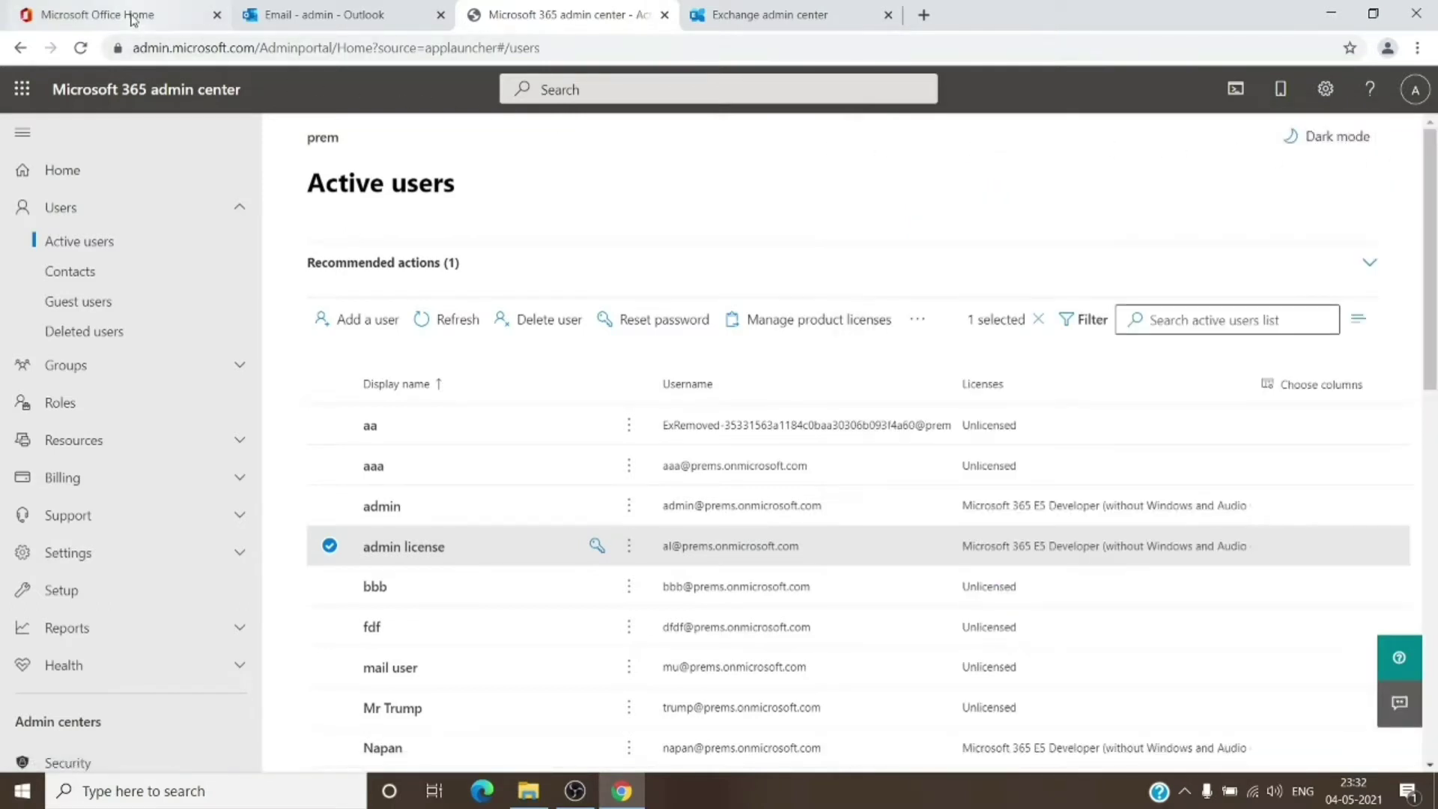
Switch from the Office Home tab to the 'Email - admin - Outlook' inbox tab.
click(133, 17)
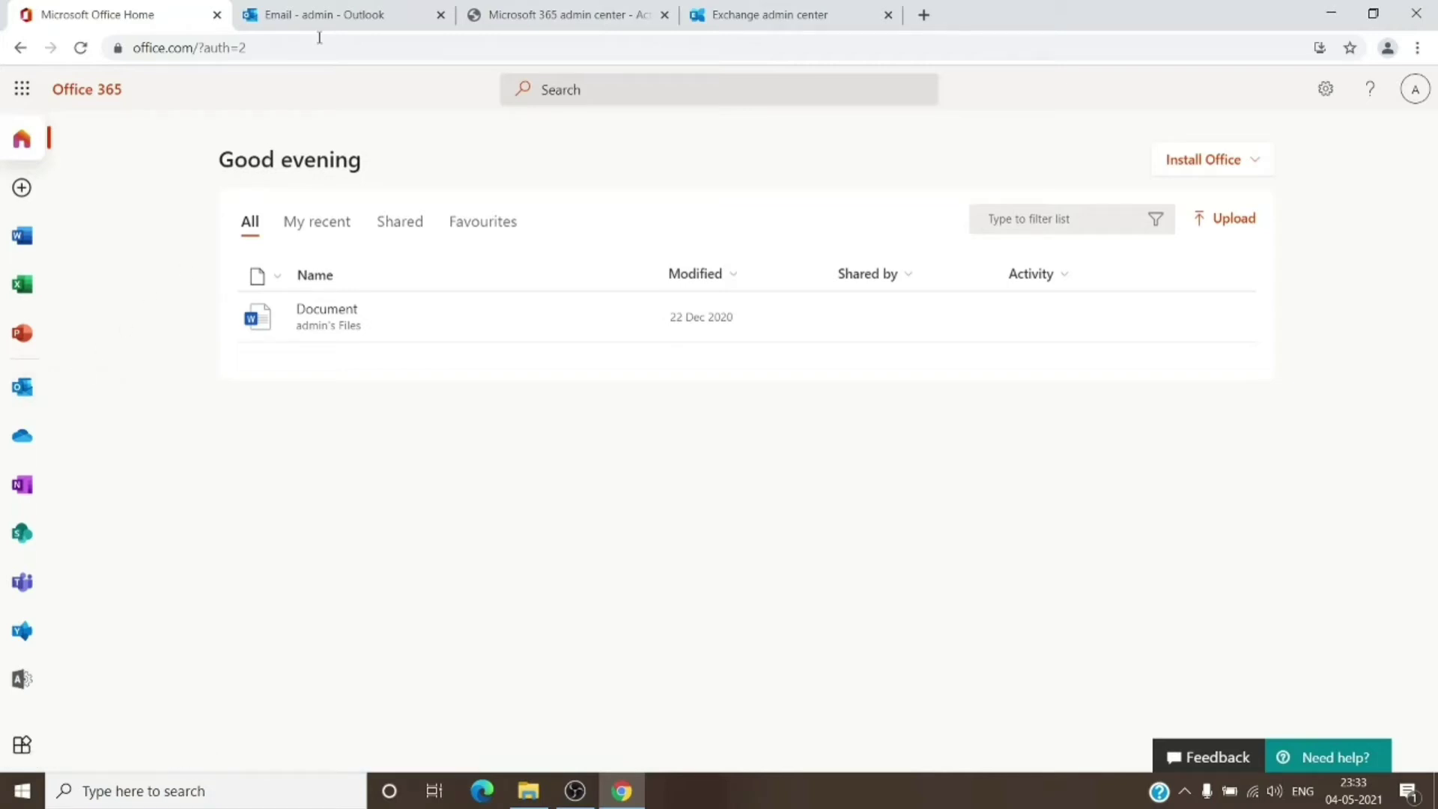
click(314, 15)
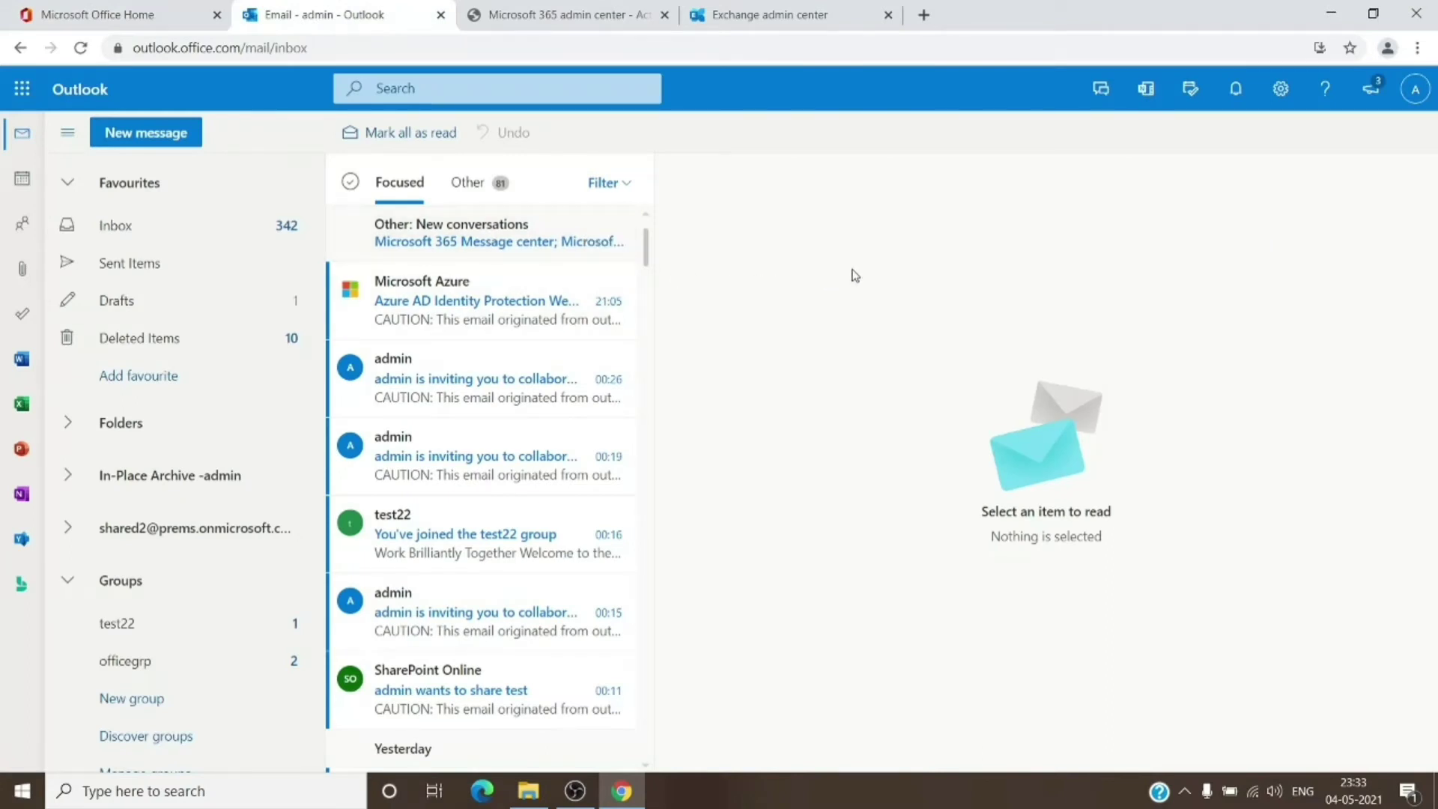
Use Open another mailbox from the account menu to search for and open 'admin license'.
click(1414, 91)
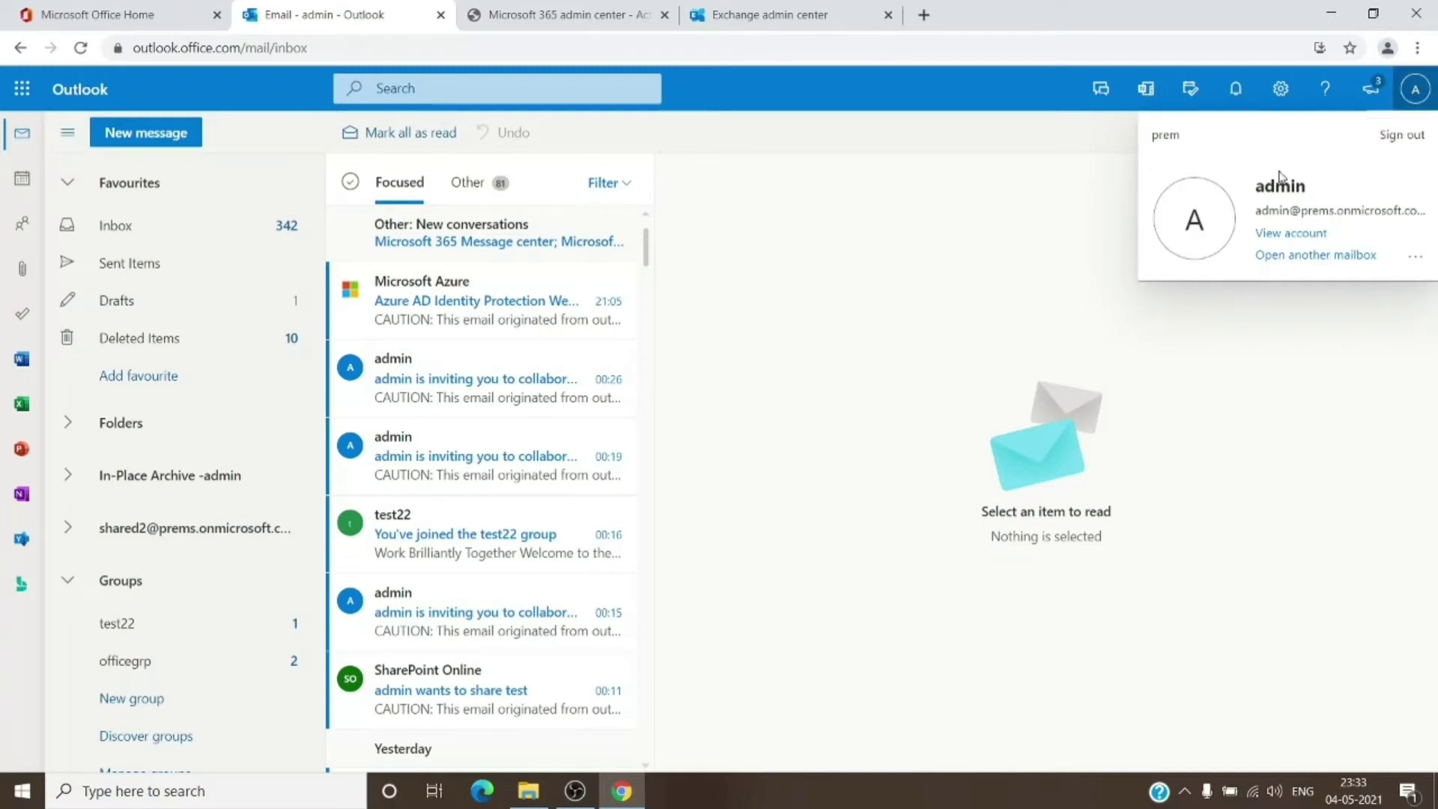
click(1298, 263)
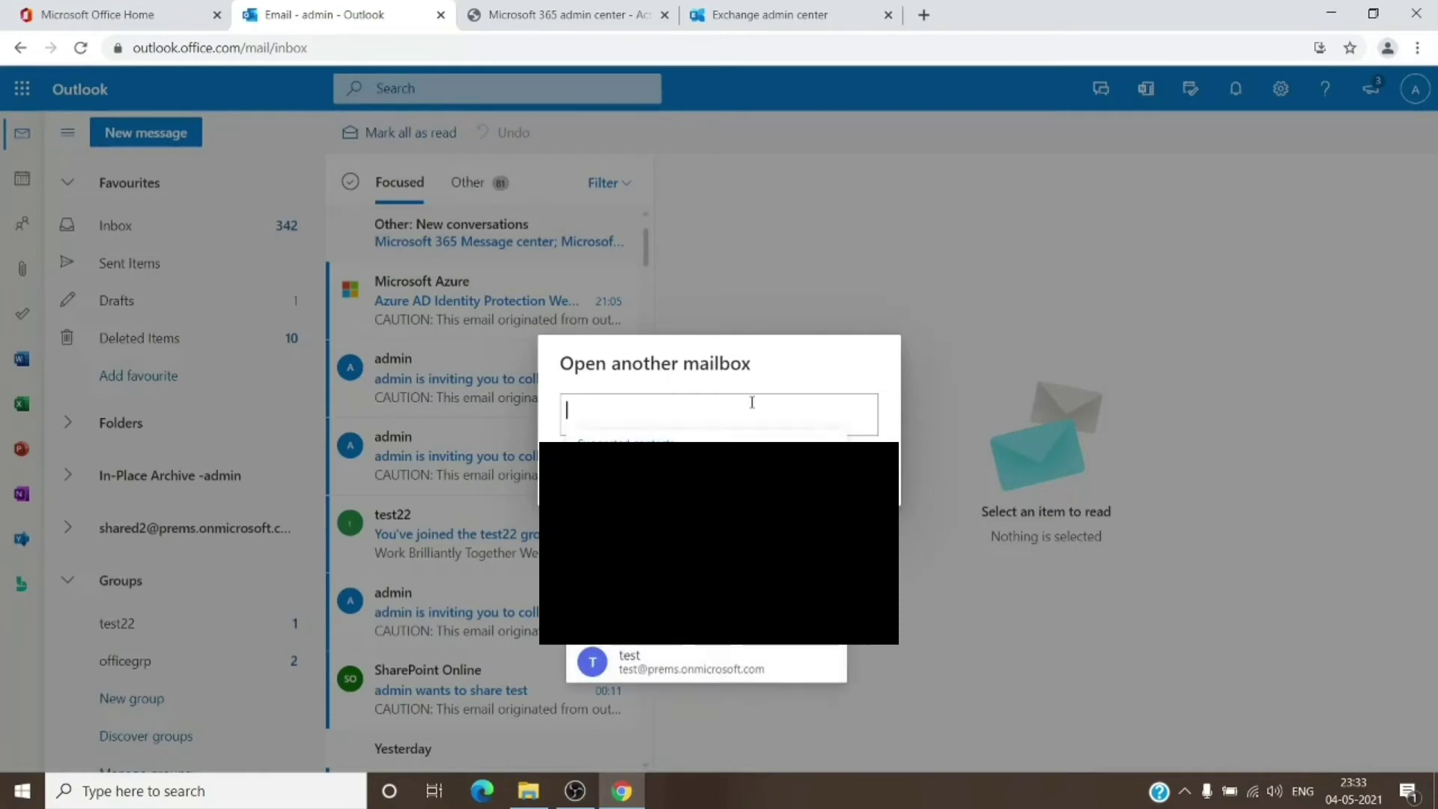
text(al)
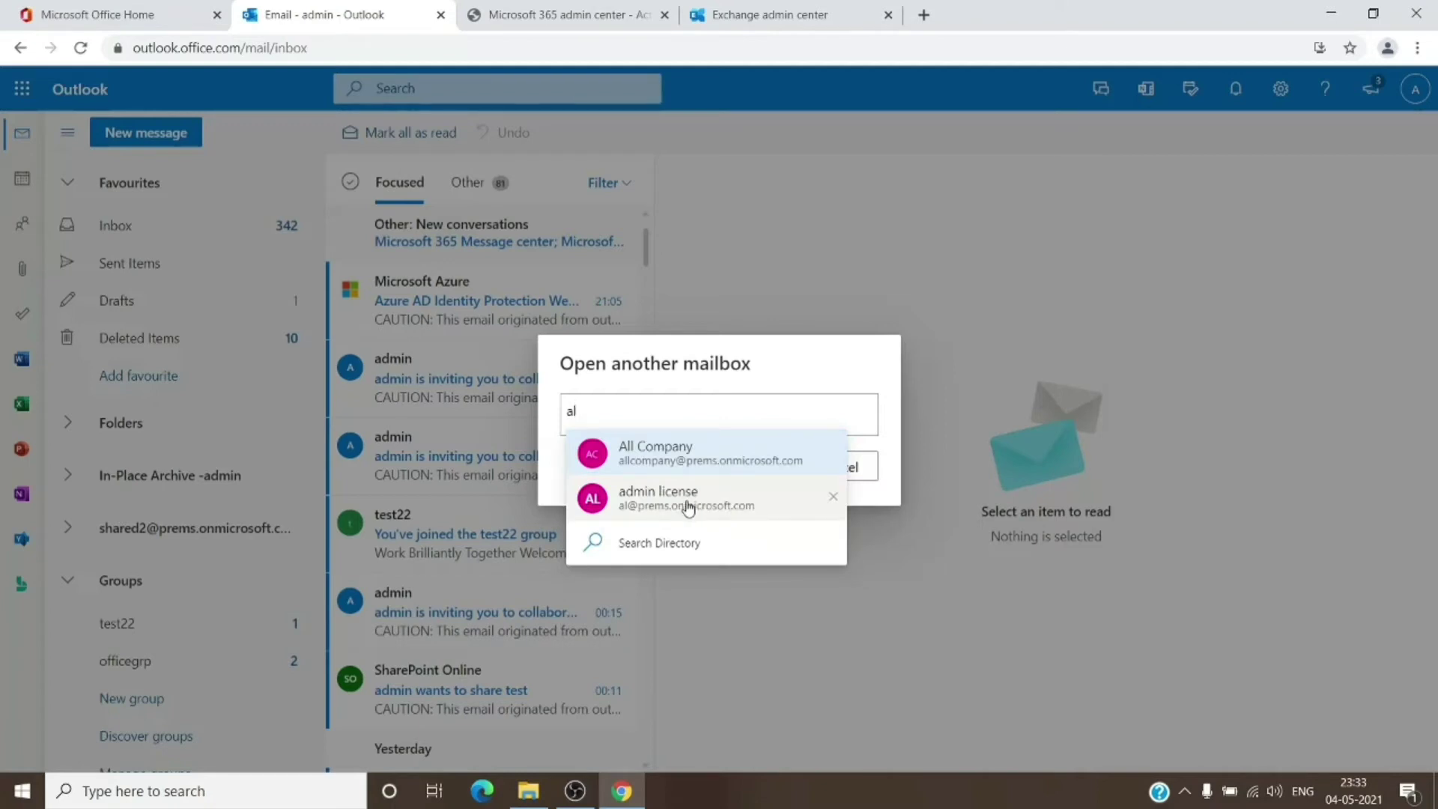
click(684, 508)
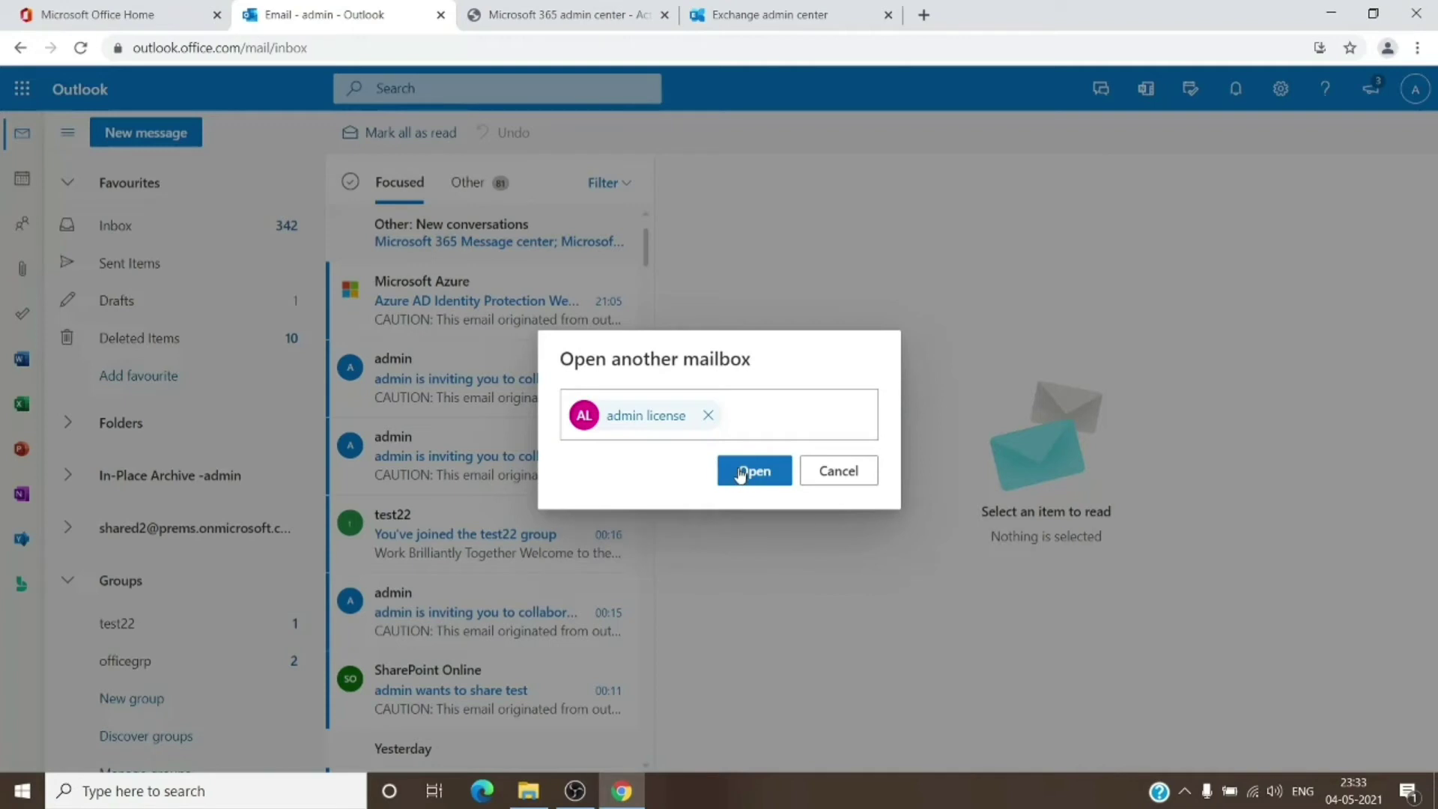
click(741, 483)
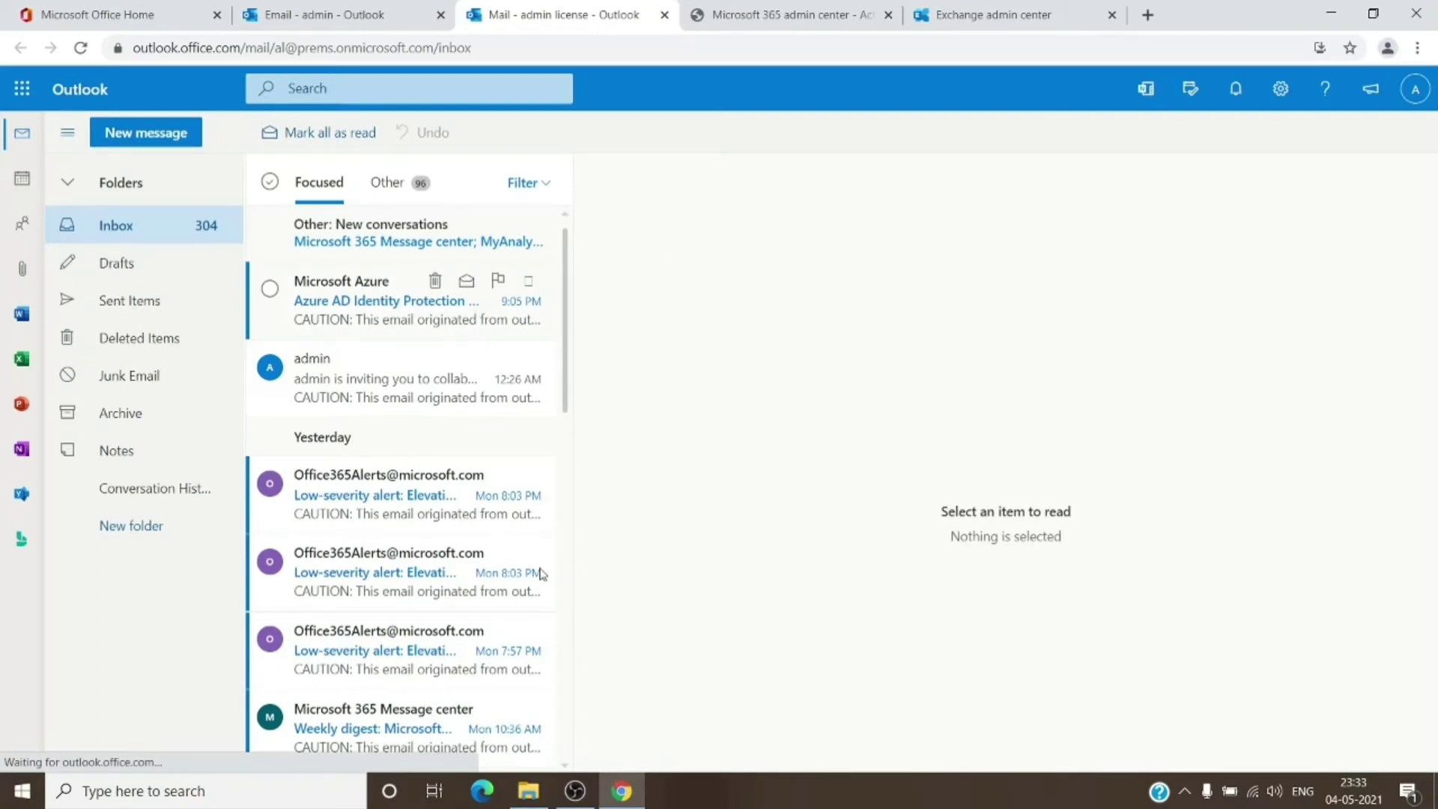
Check the account options and select the mailbox address in the web address.
click(1410, 106)
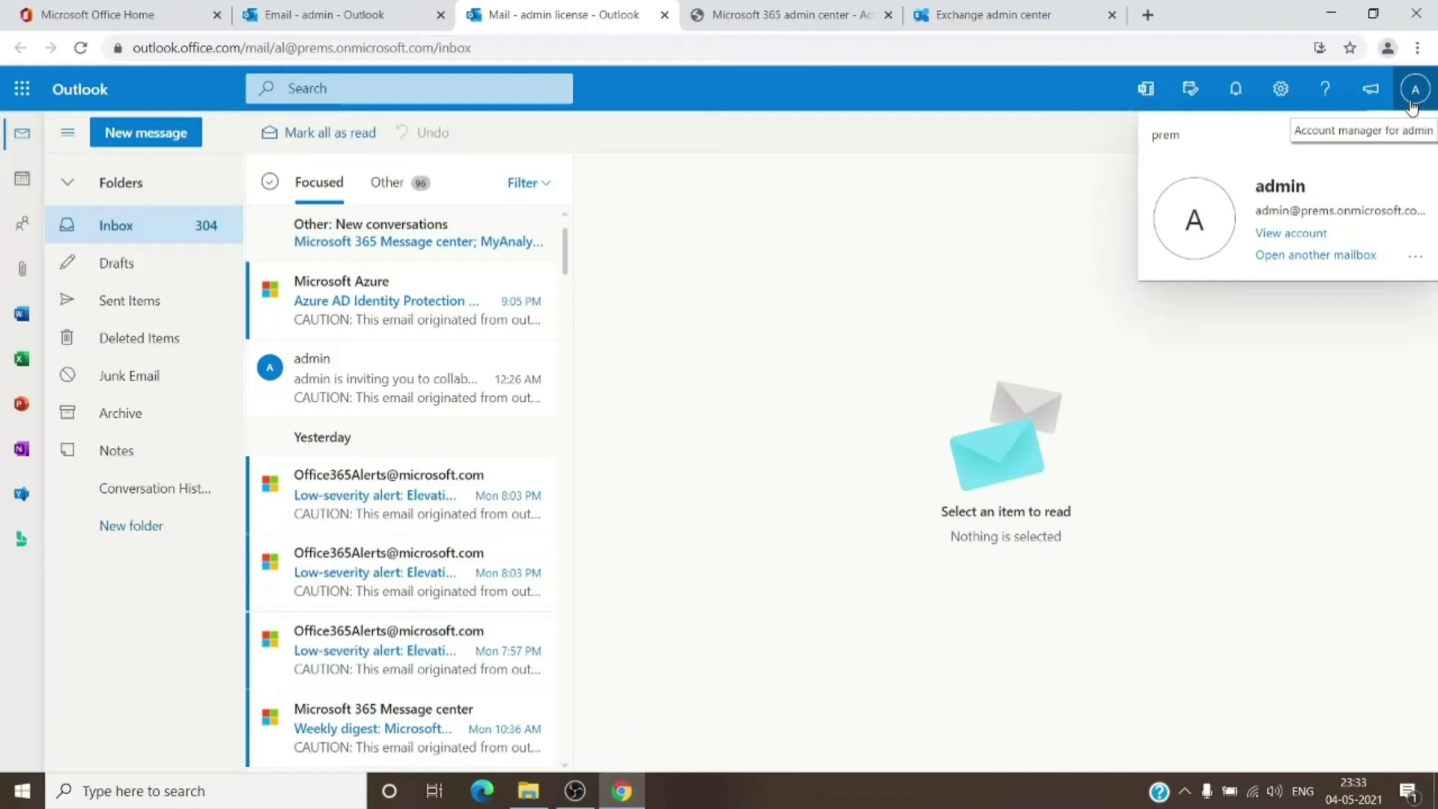
click(1411, 108)
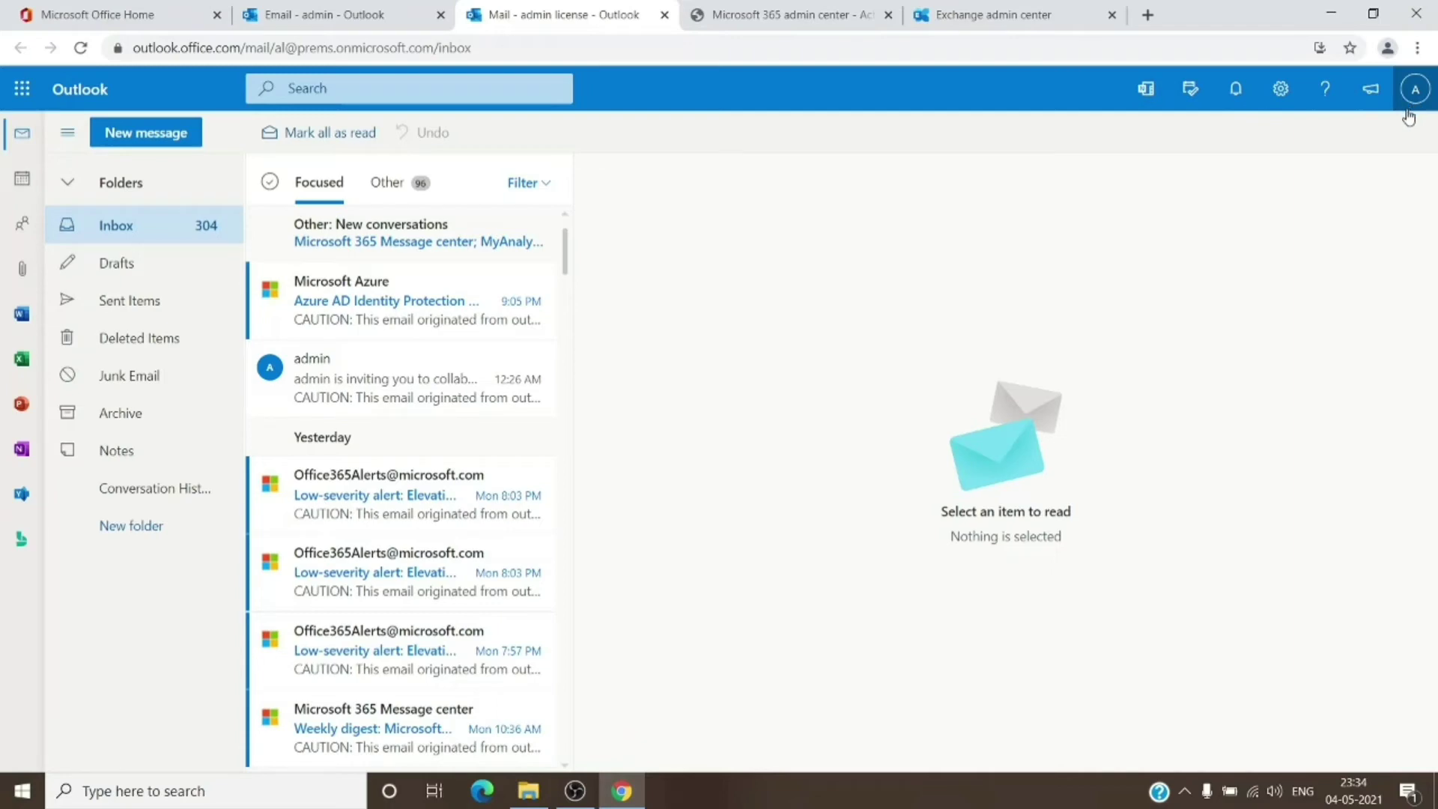
scroll(372, 449, down, 5)
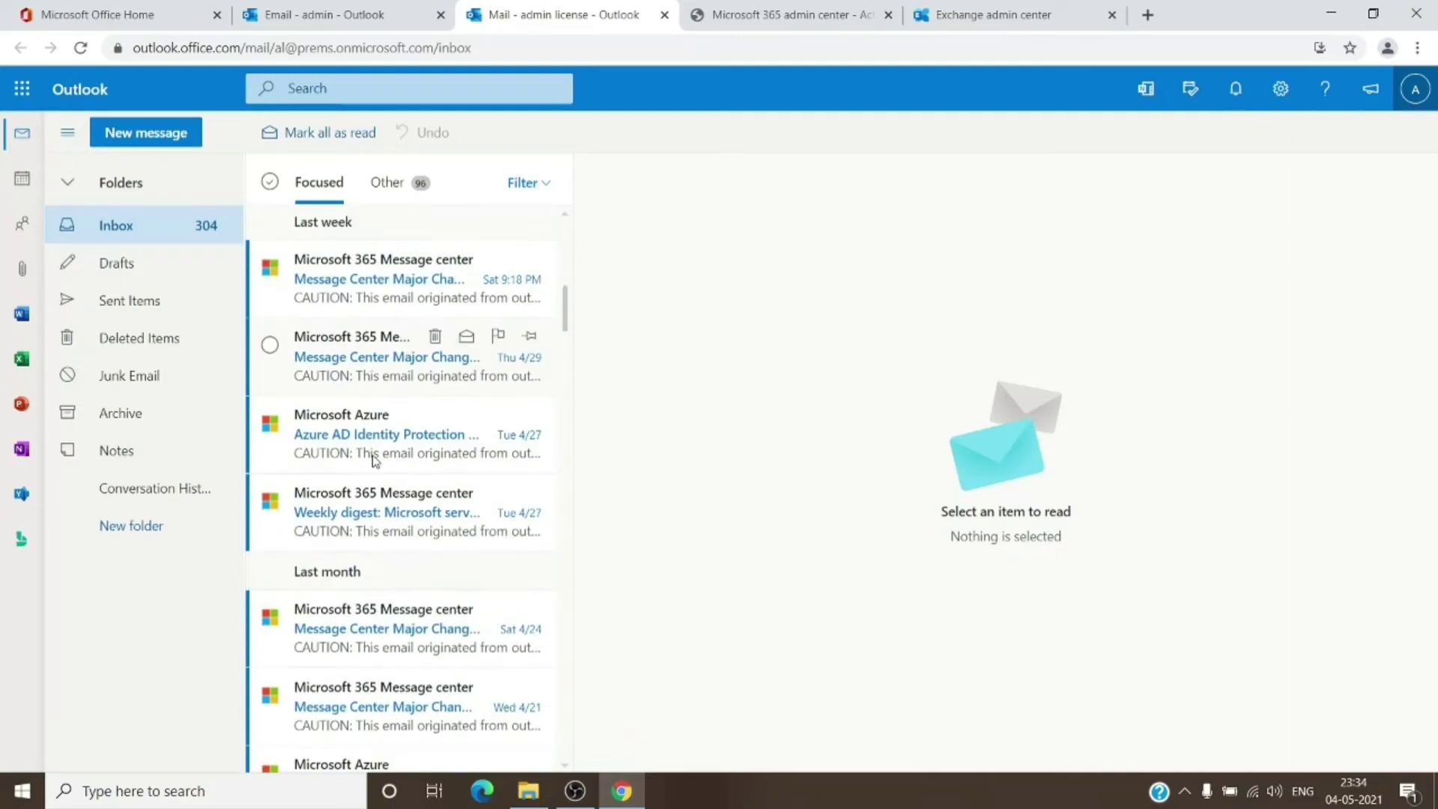
scroll(371, 453, up, 6)
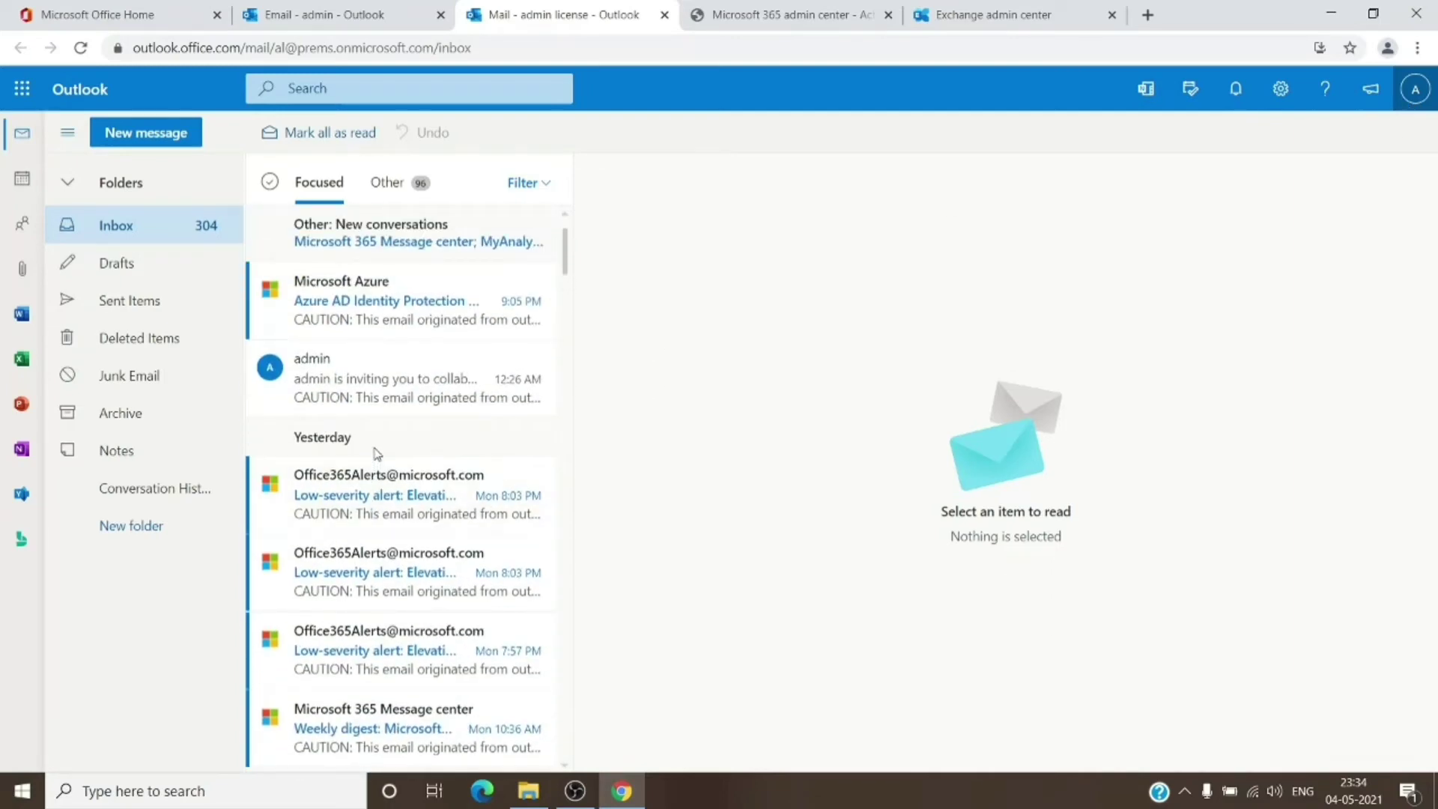
drag(271, 48, 440, 58)
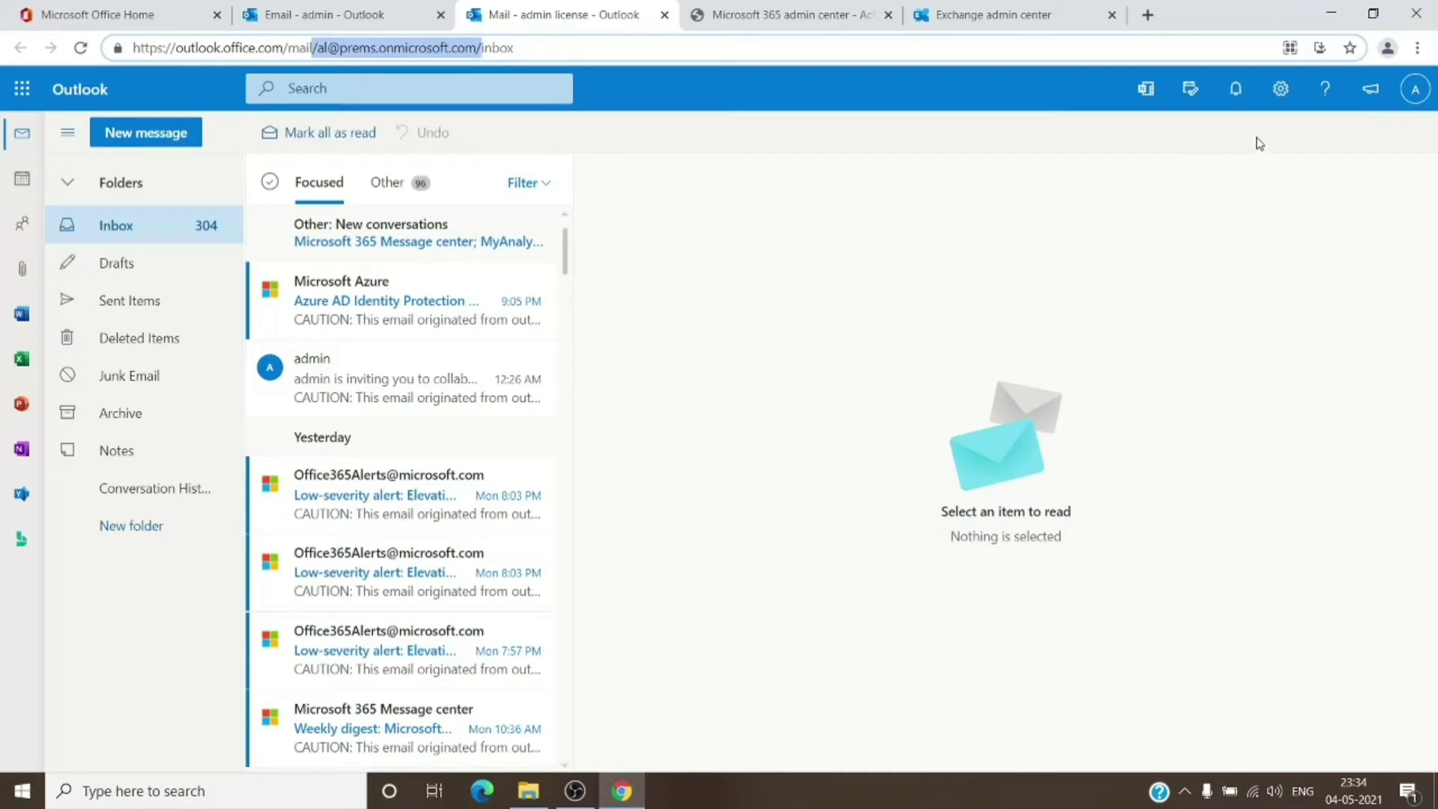
Dismiss the account panel and open the quick settings pane.
click(1413, 88)
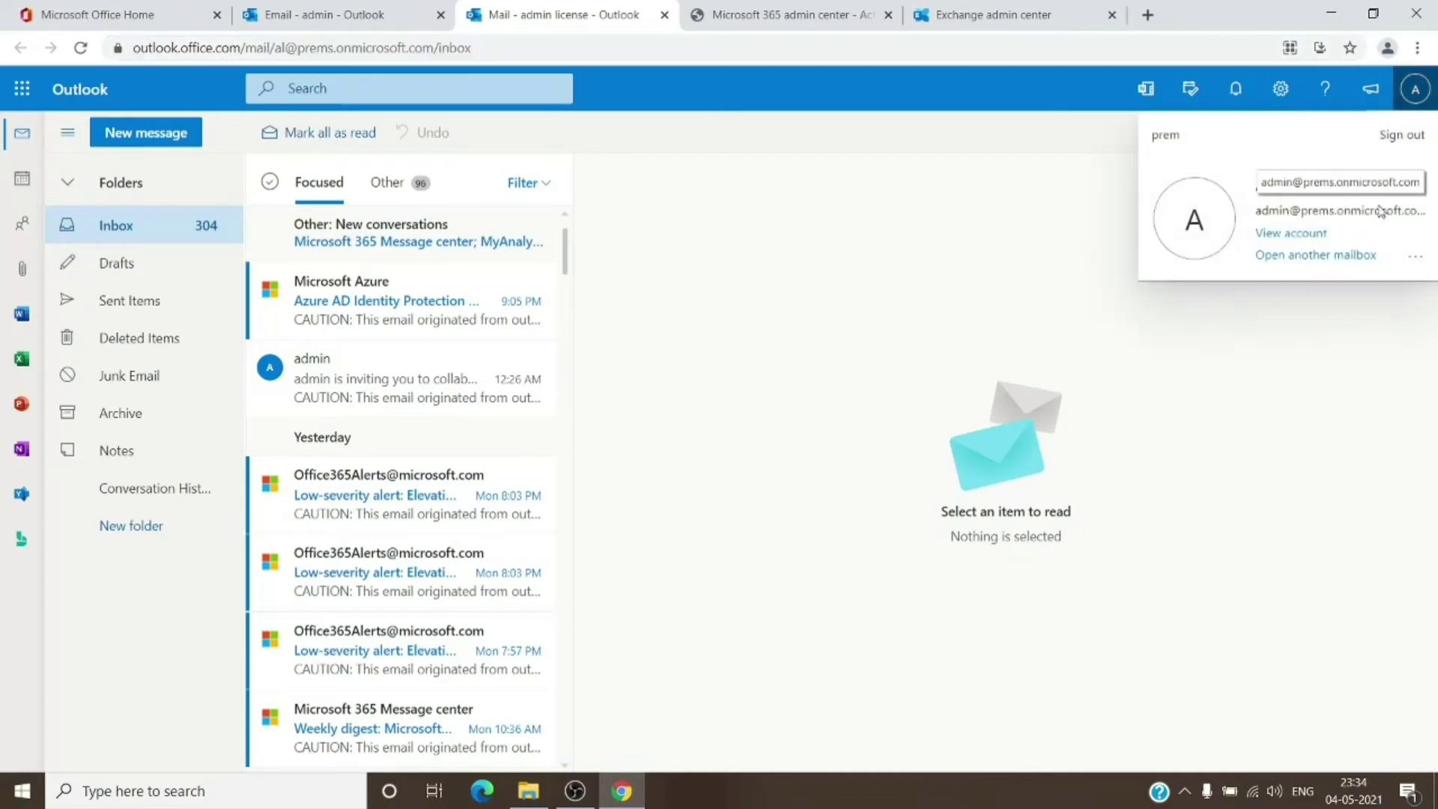
click(1255, 290)
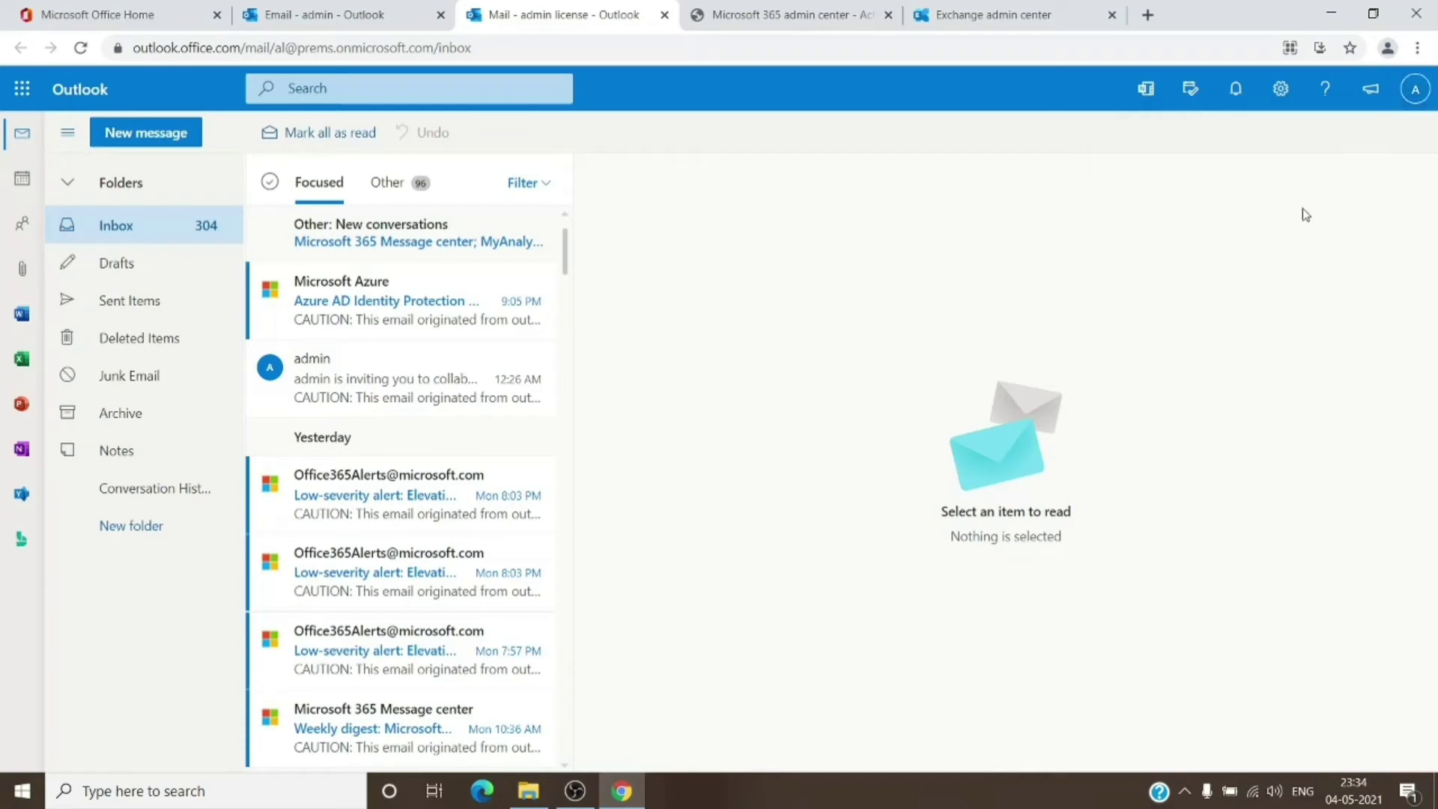
click(1279, 93)
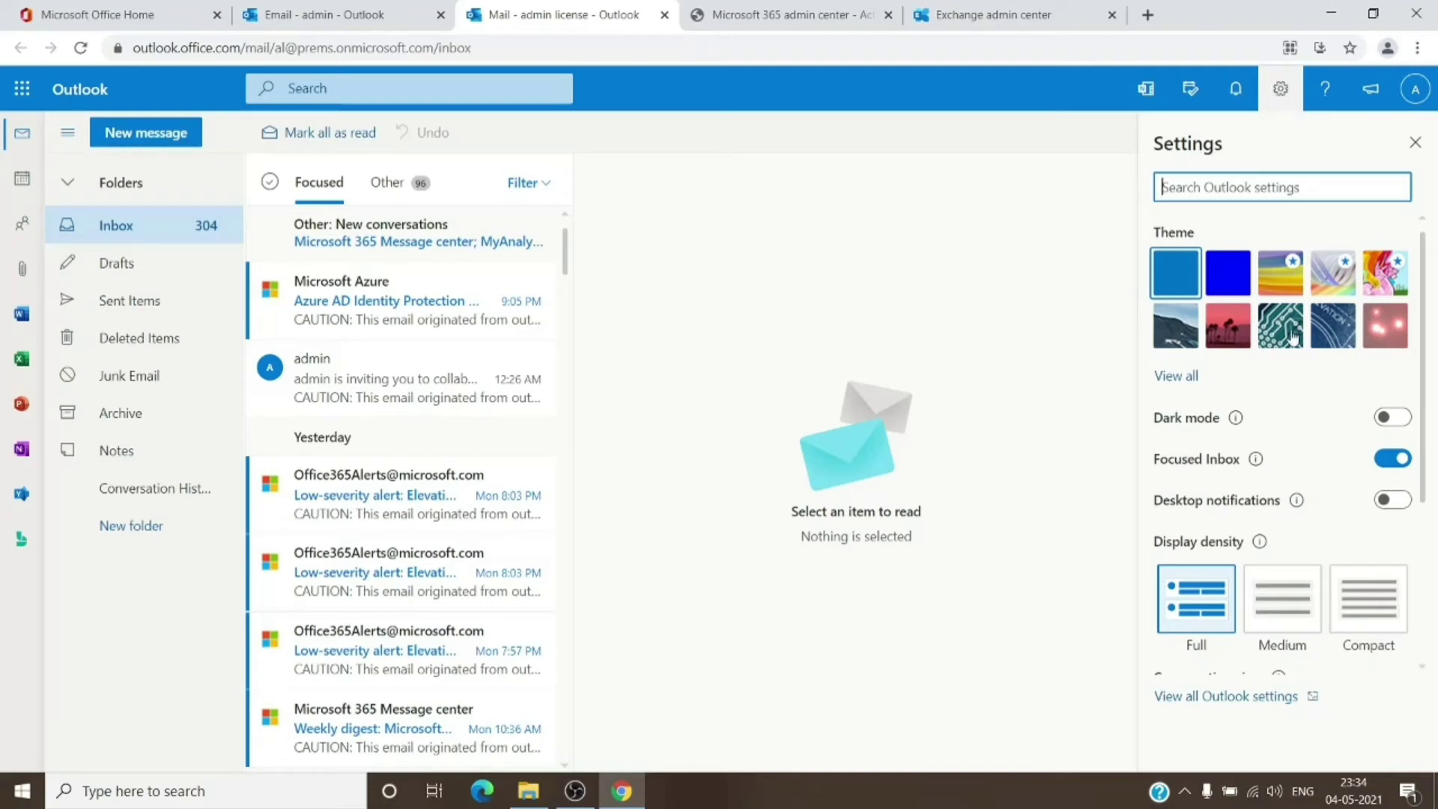
Browse the Attachments, Rules, Junk email and Sync email settings, then close Settings.
click(1231, 700)
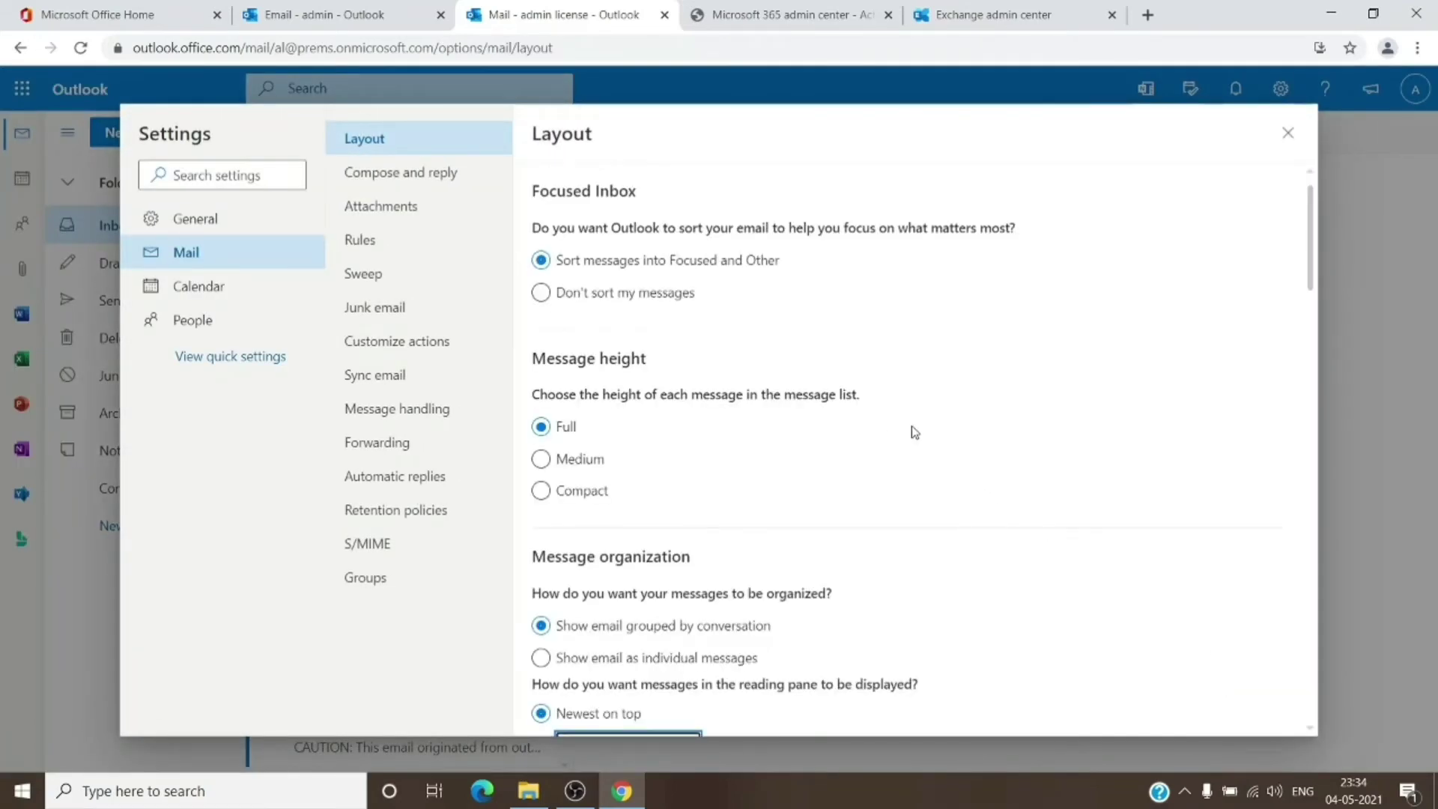
click(399, 215)
click(398, 241)
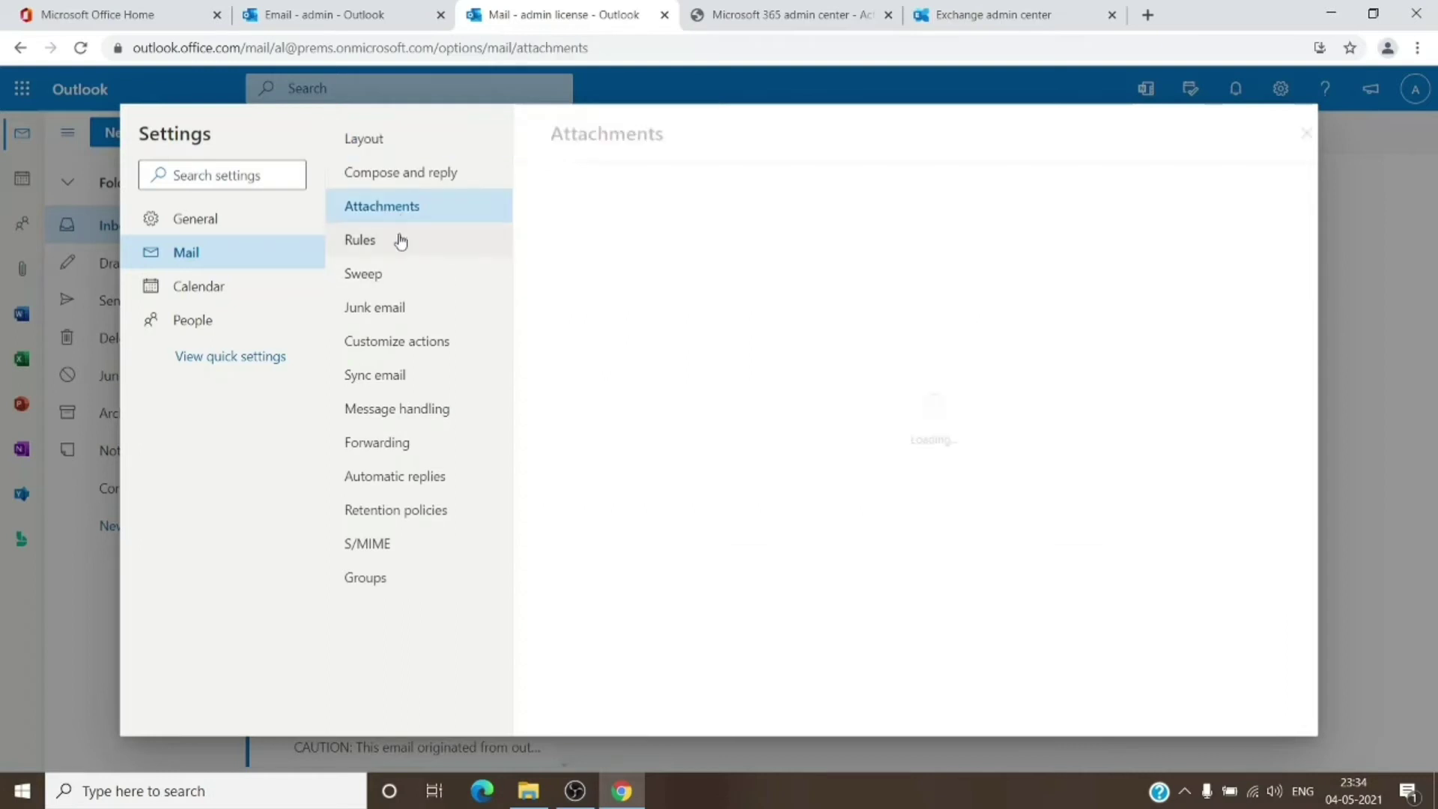
click(397, 299)
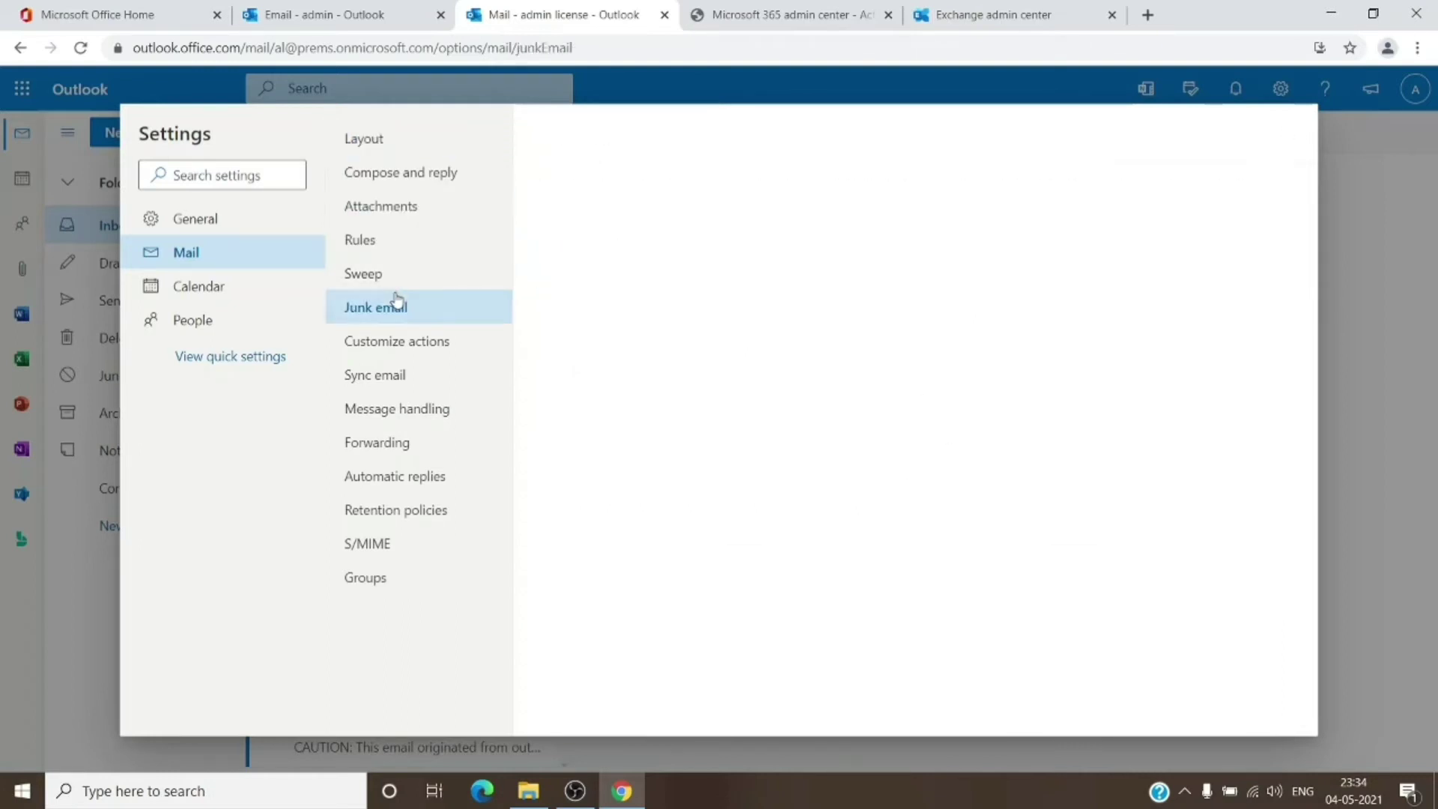
click(402, 379)
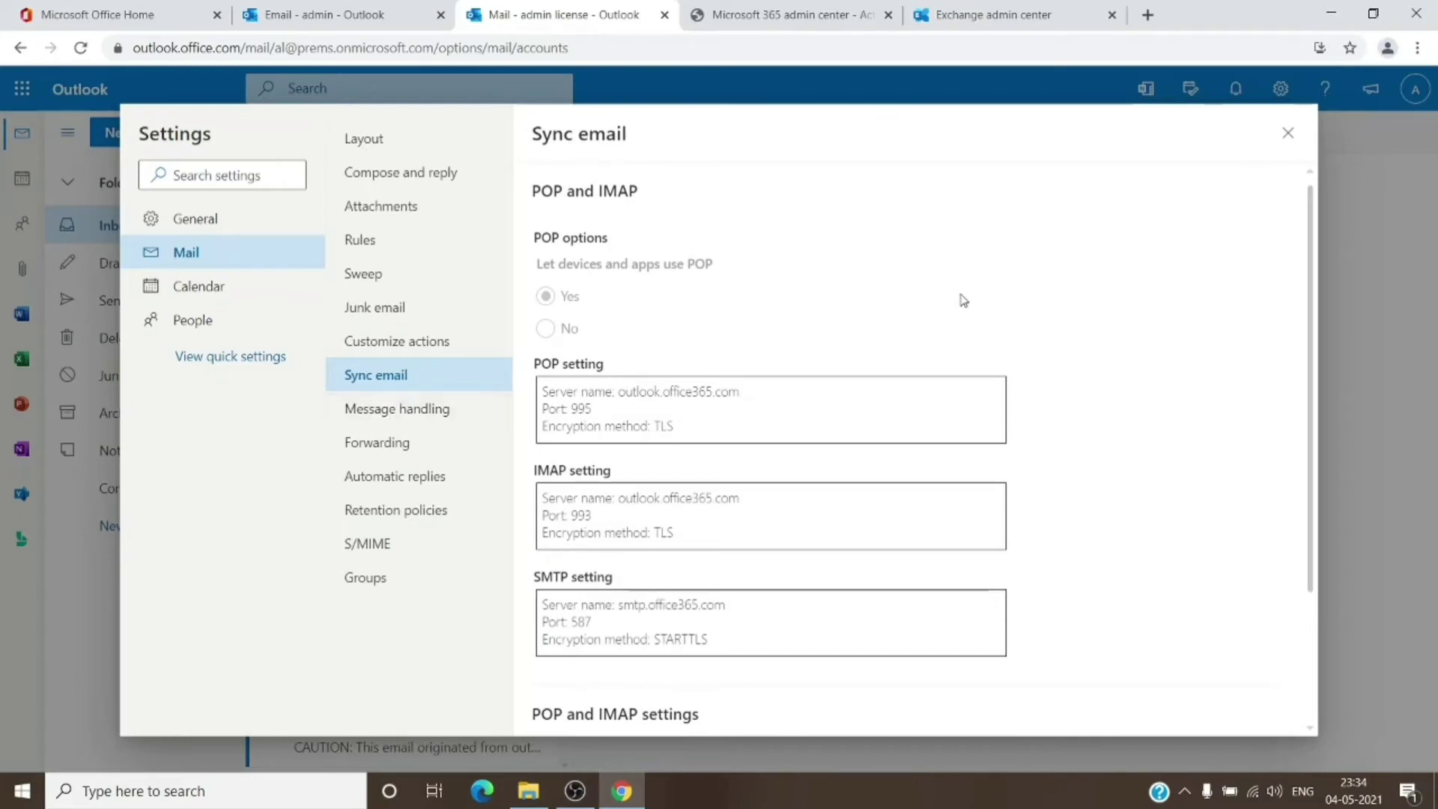
click(1288, 135)
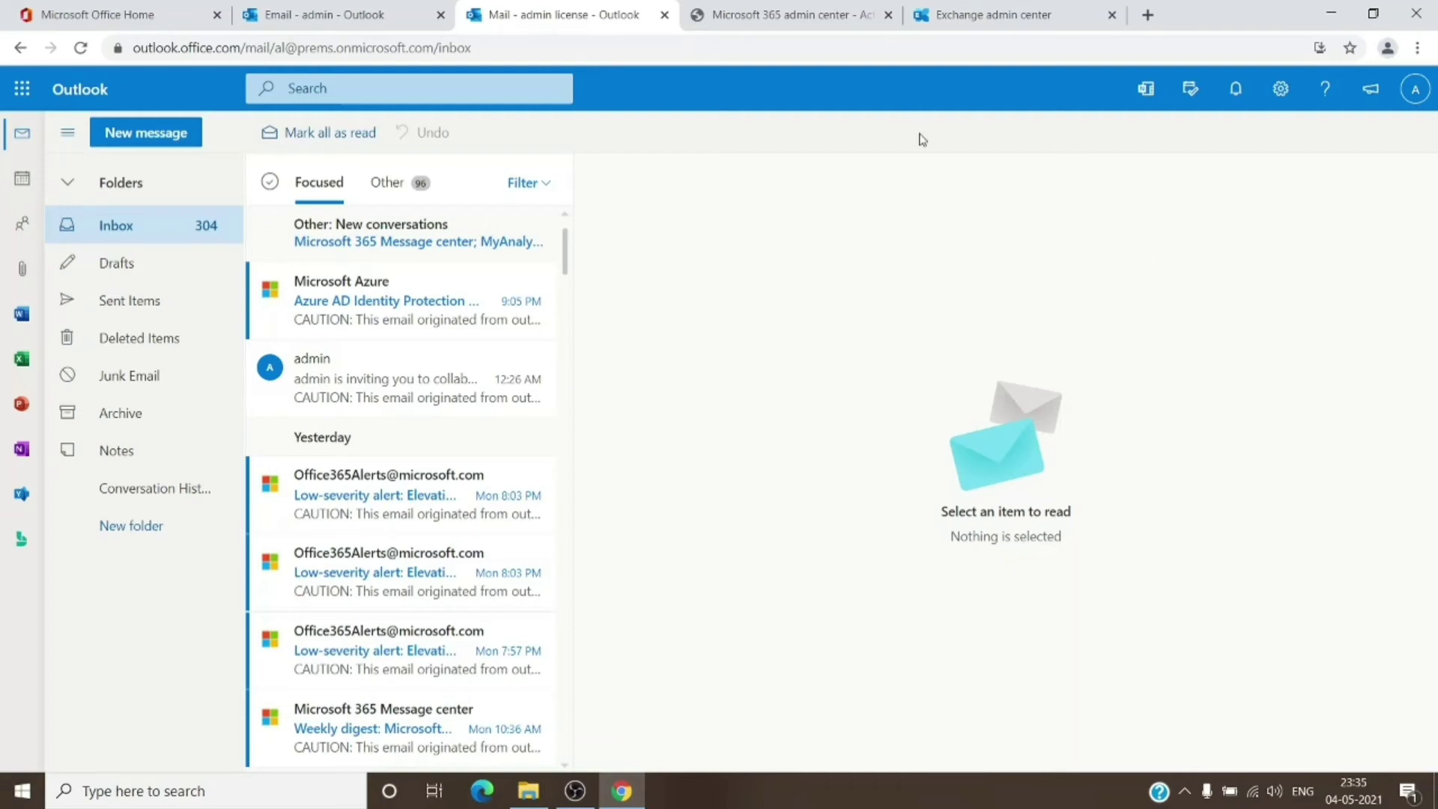
Remove admin's Read and manage permission on the 'admin license' mailbox, confirm with Yes, and close the panel.
click(774, 21)
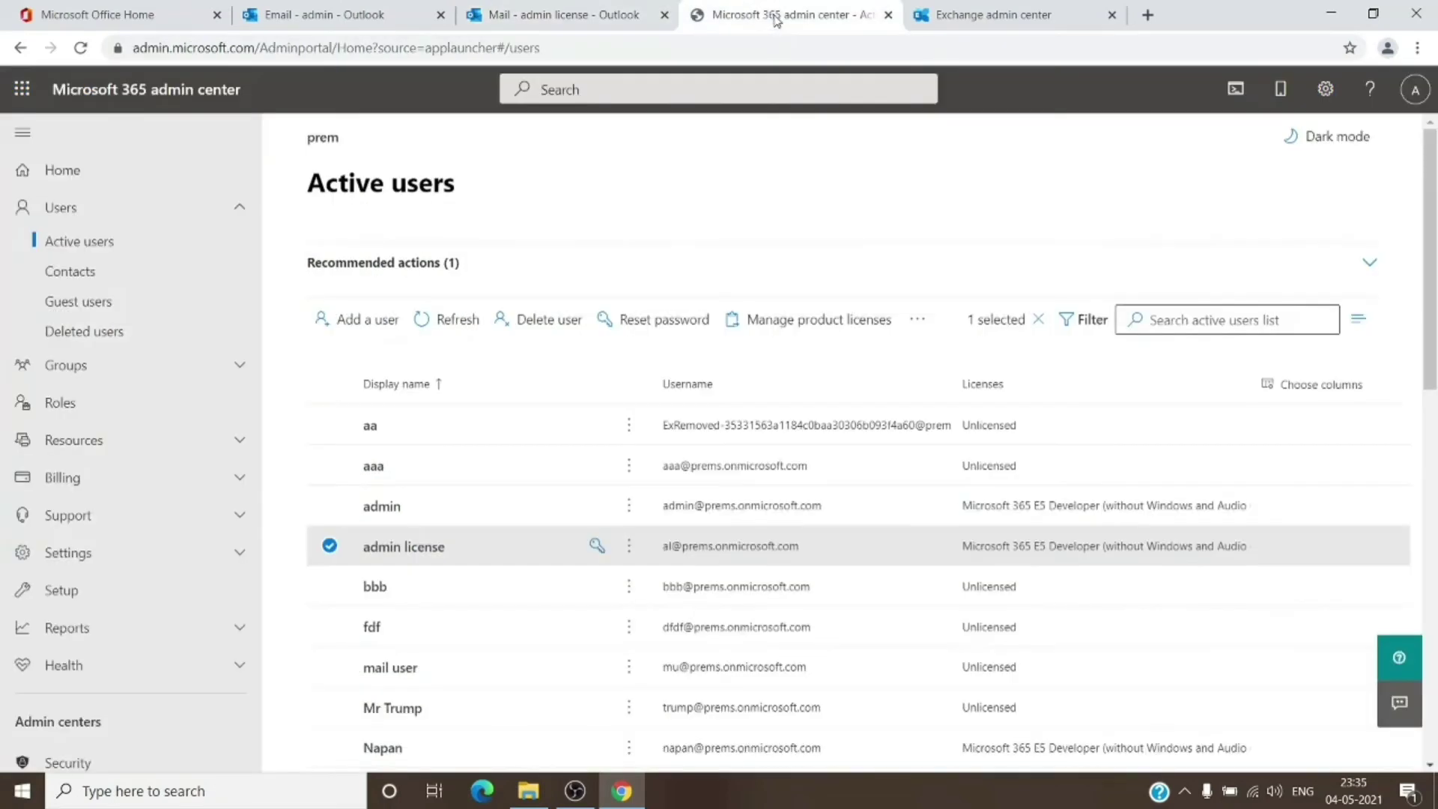
click(419, 548)
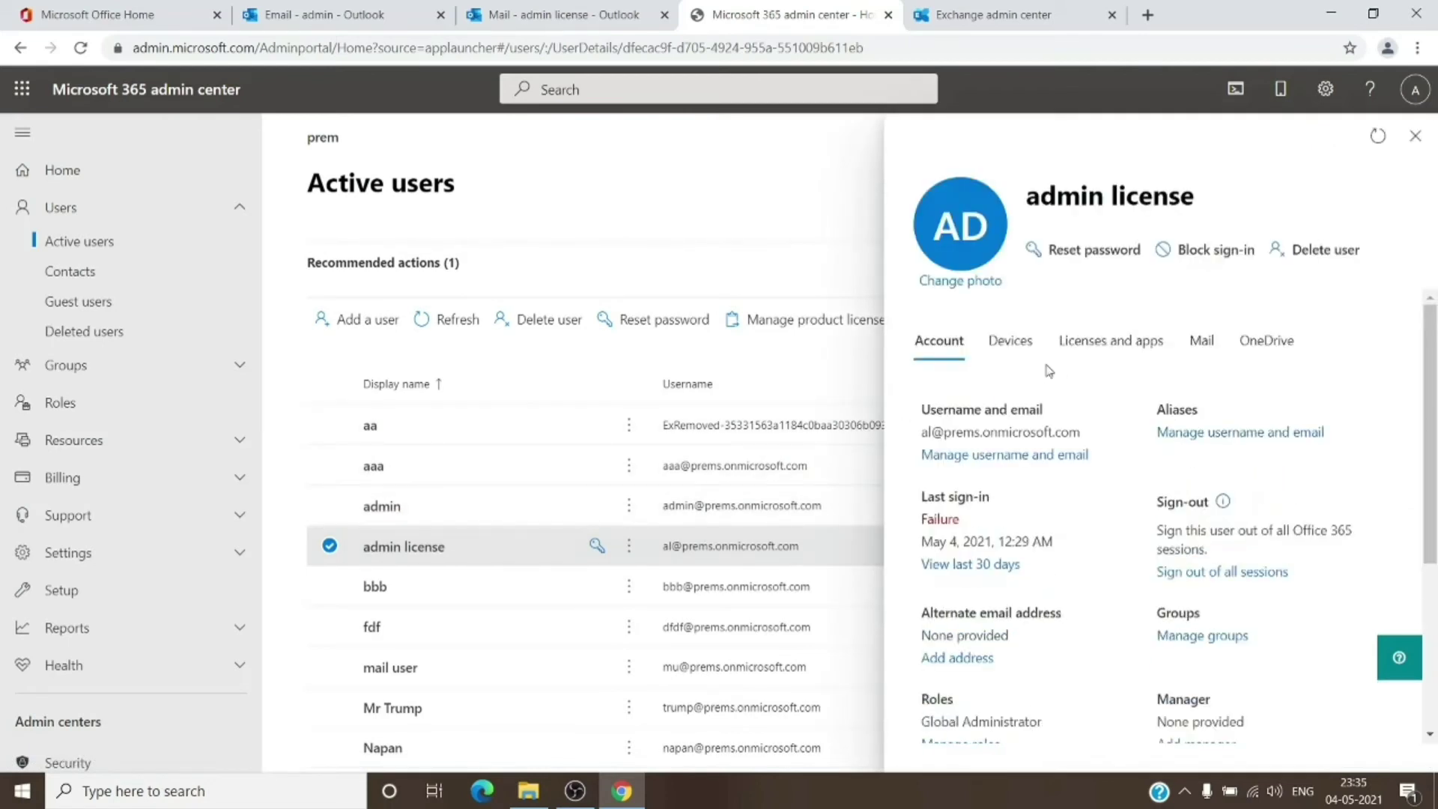
click(1199, 346)
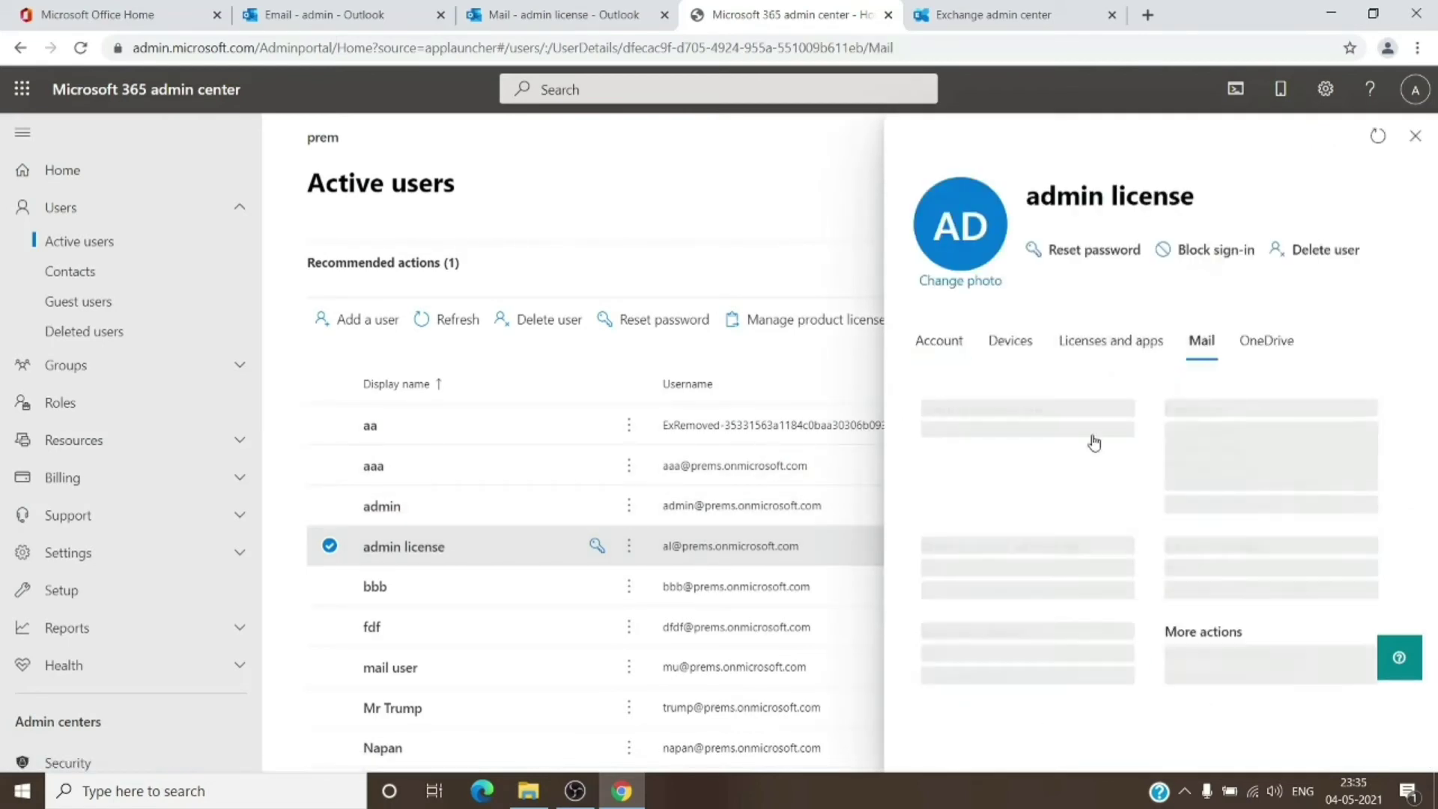
click(1028, 433)
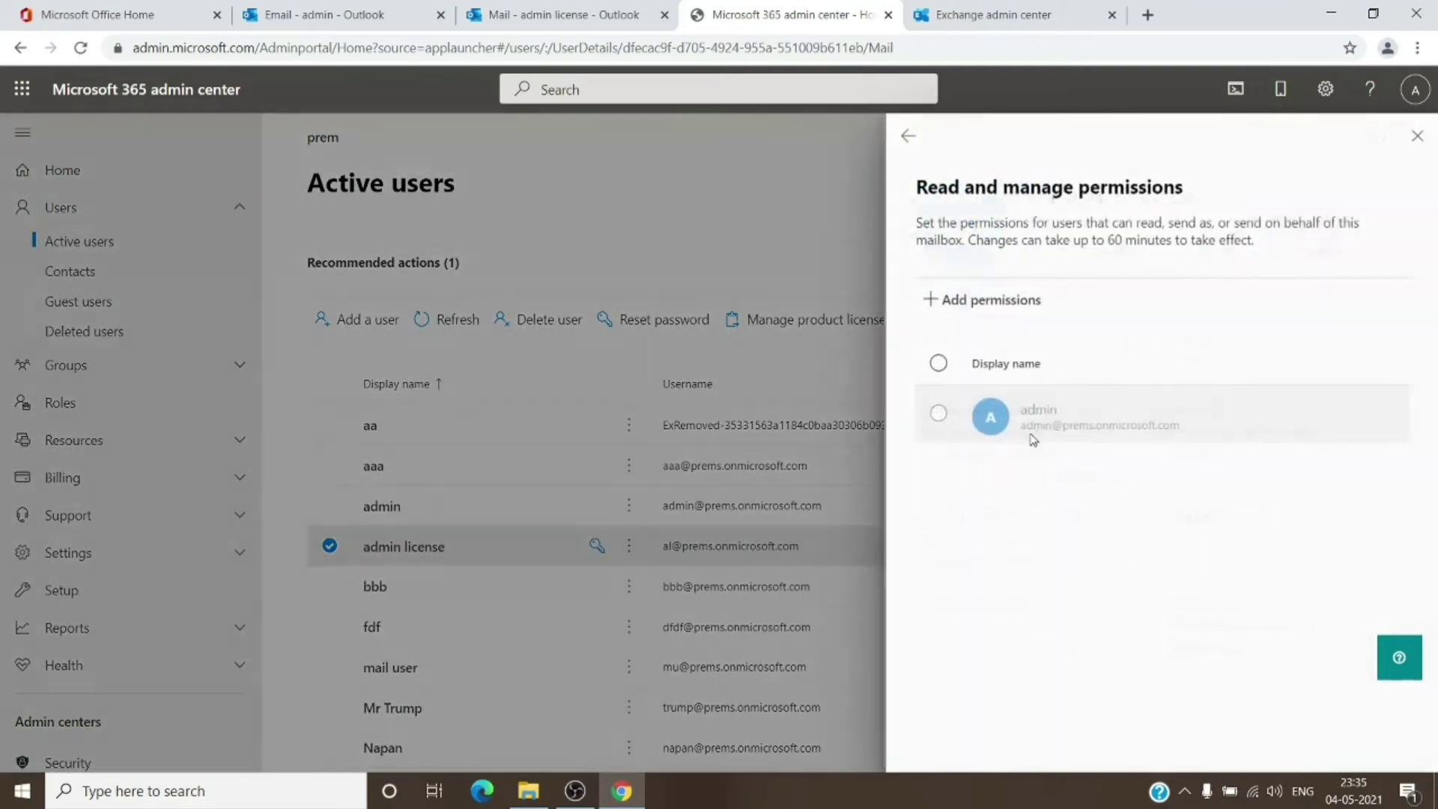
click(936, 416)
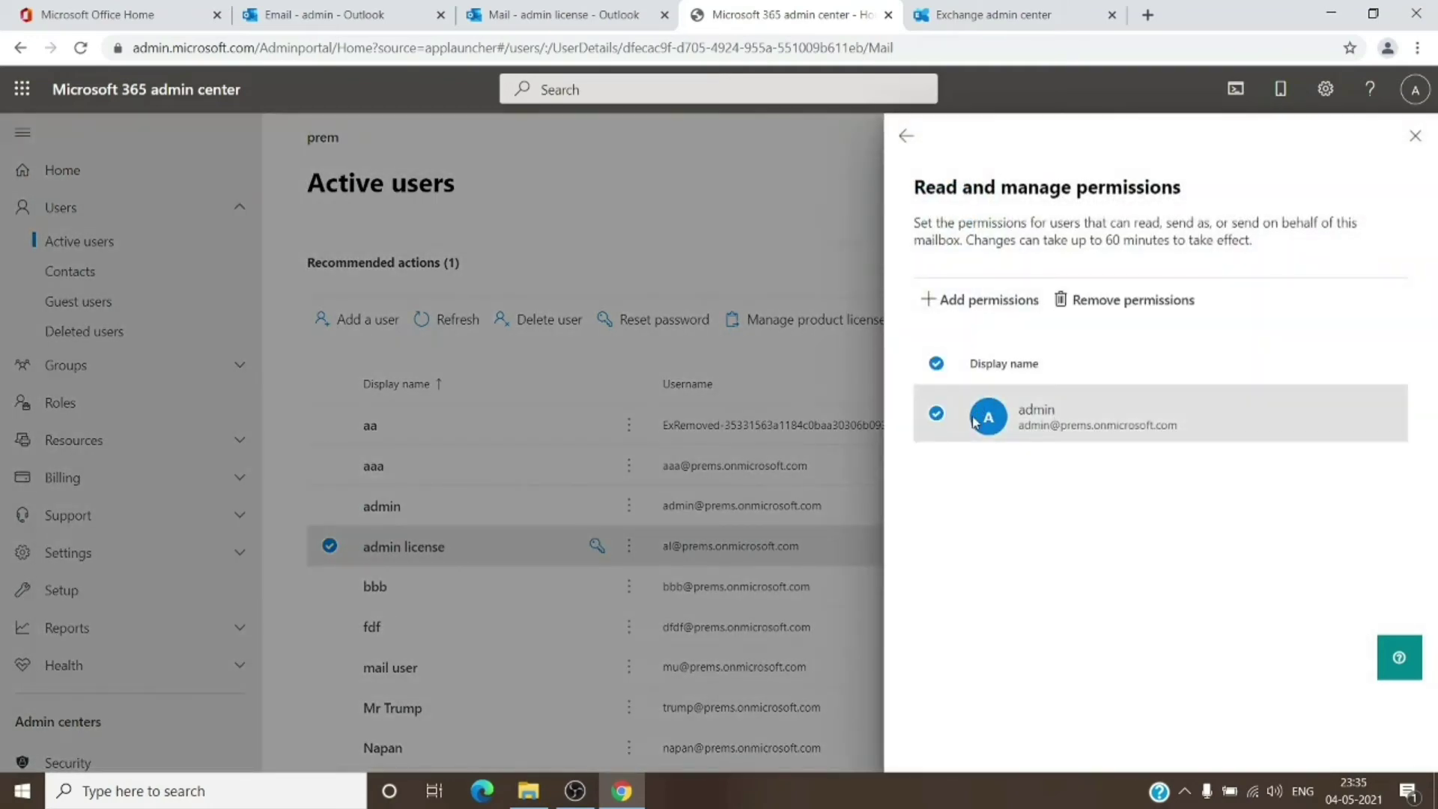
click(1121, 303)
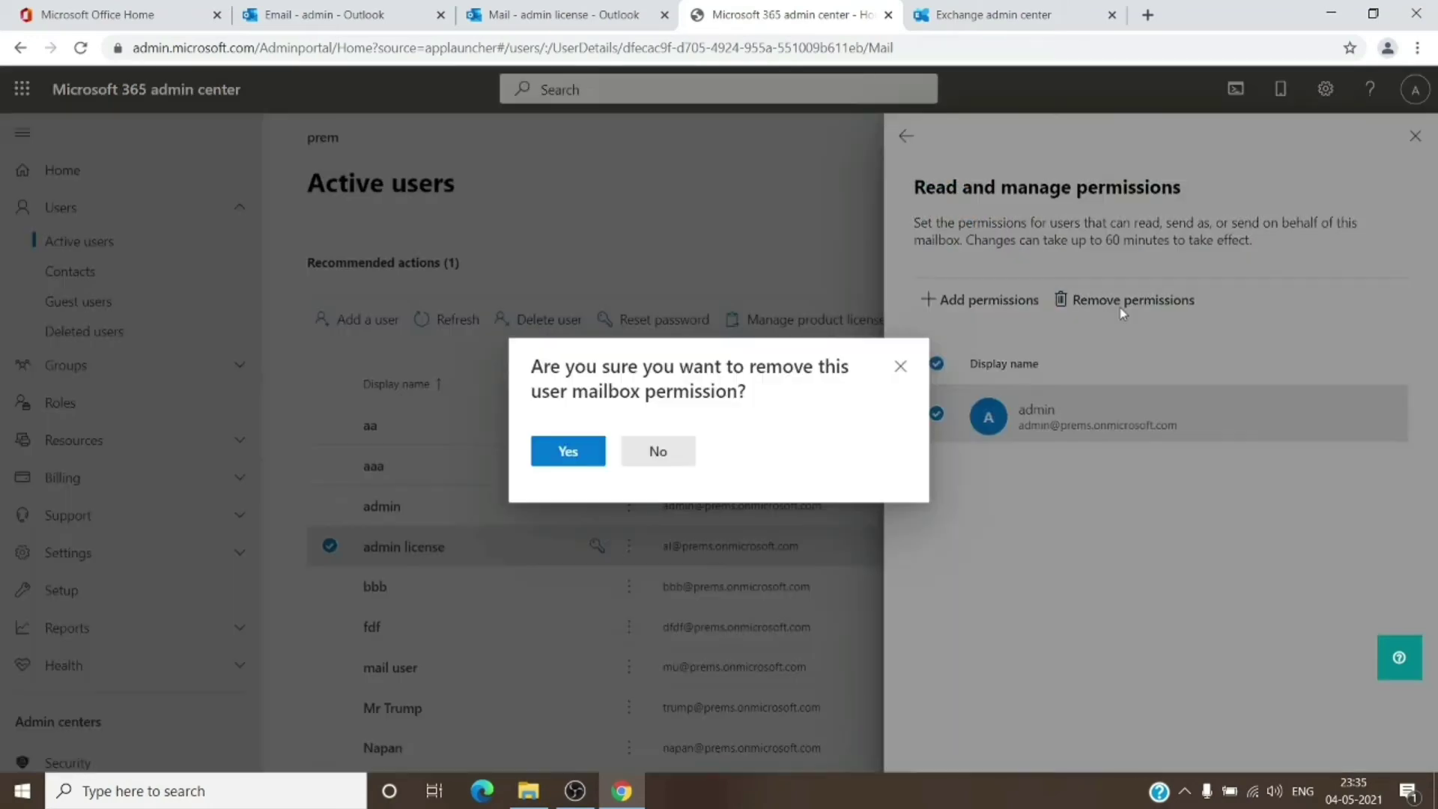
click(592, 458)
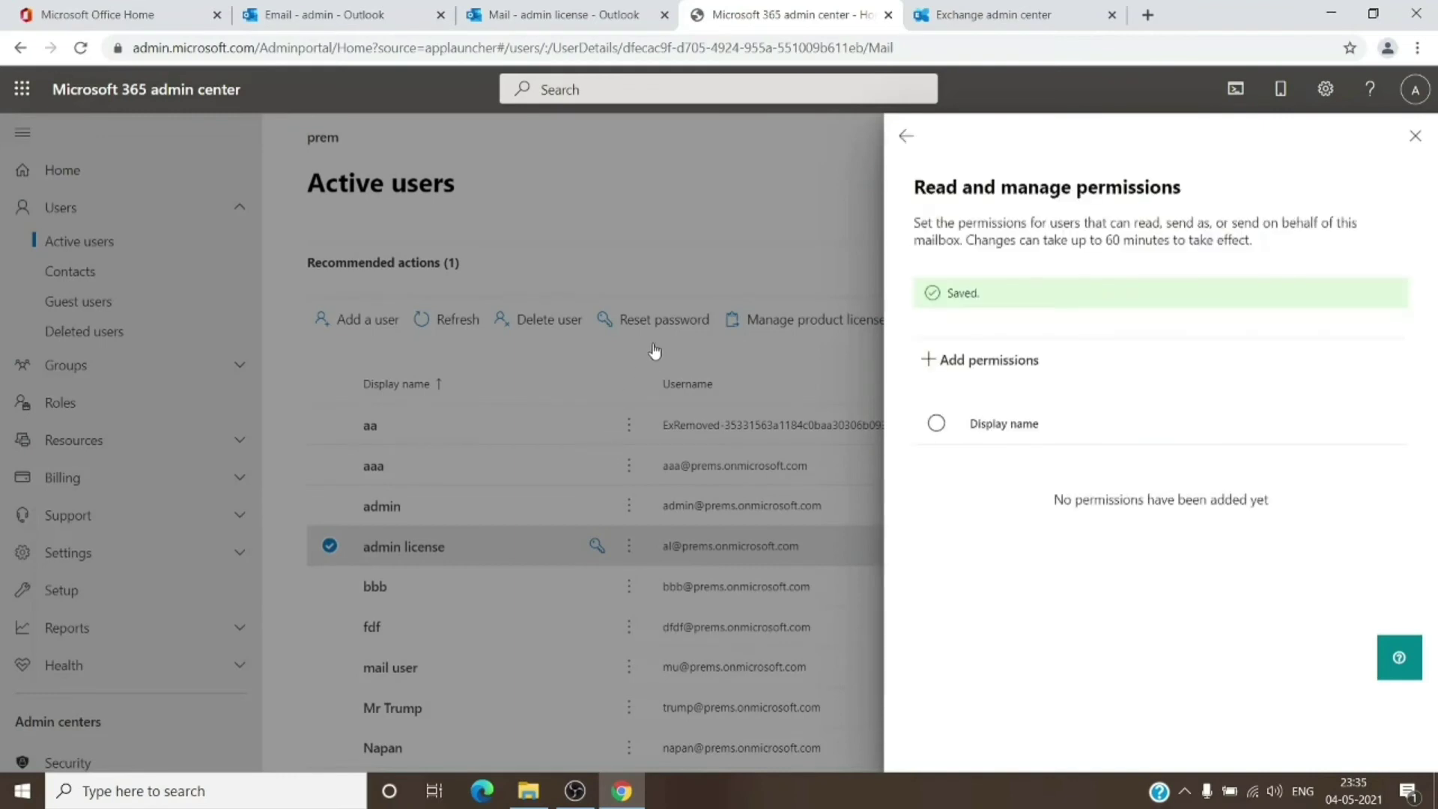
click(1415, 135)
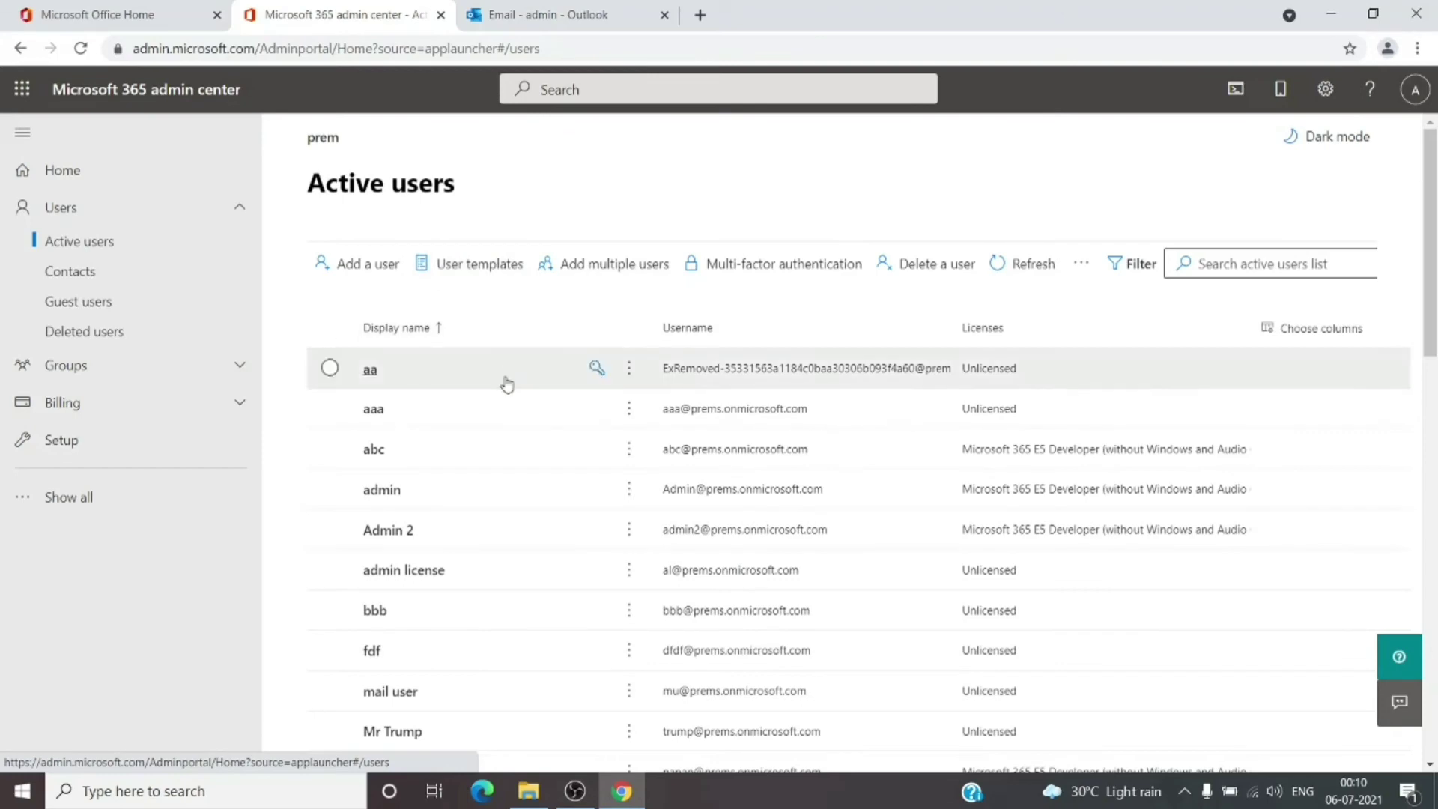
click(375, 452)
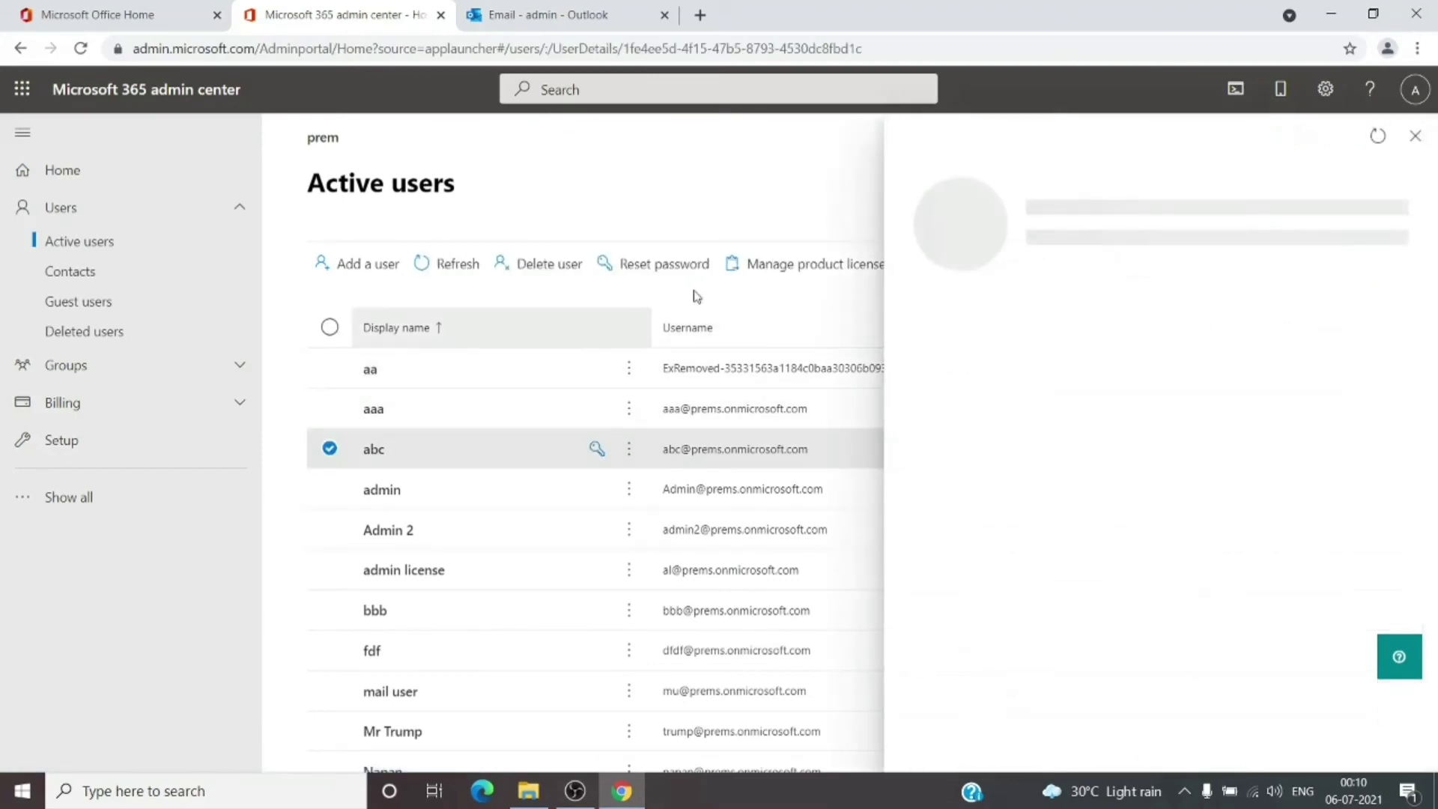
click(128, 20)
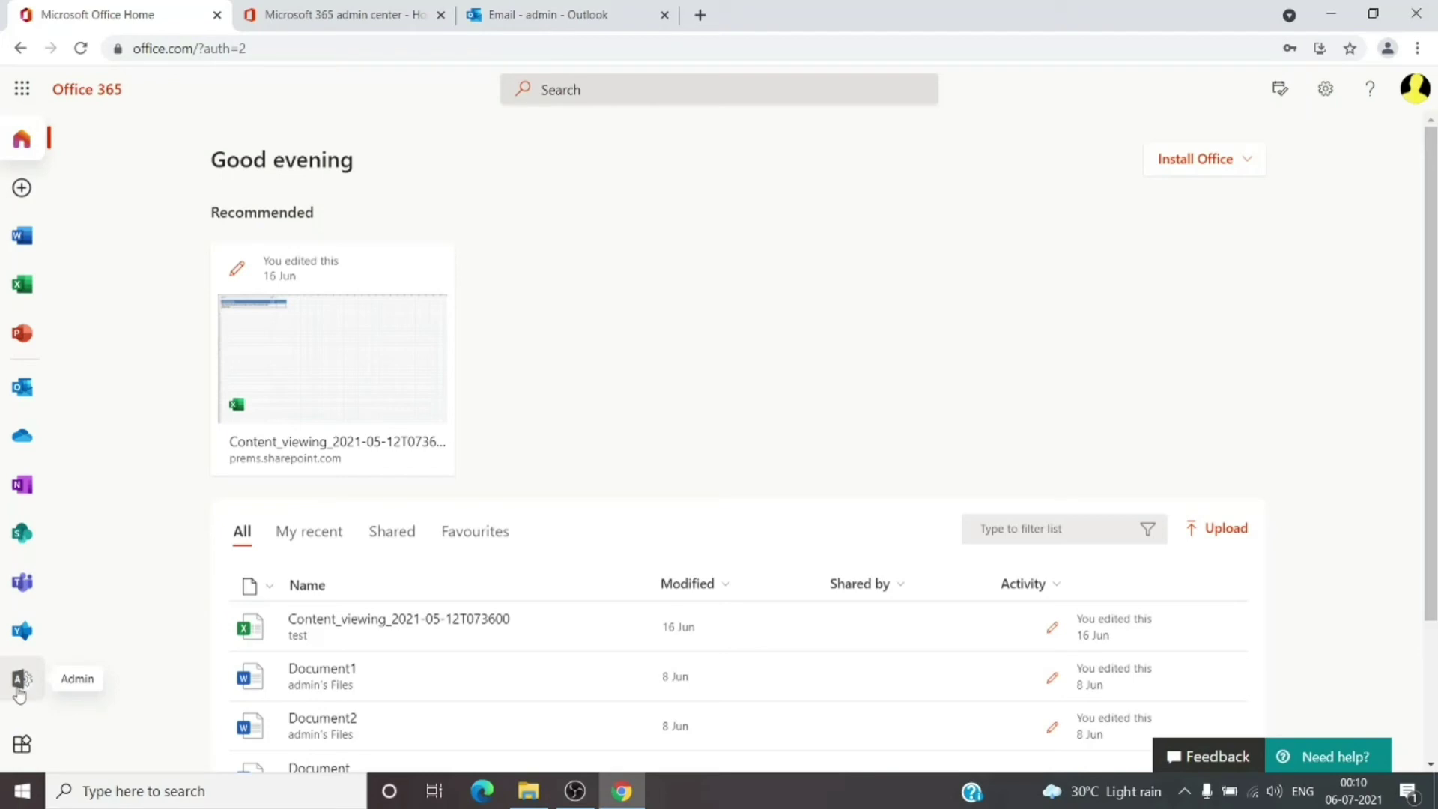
click(395, 20)
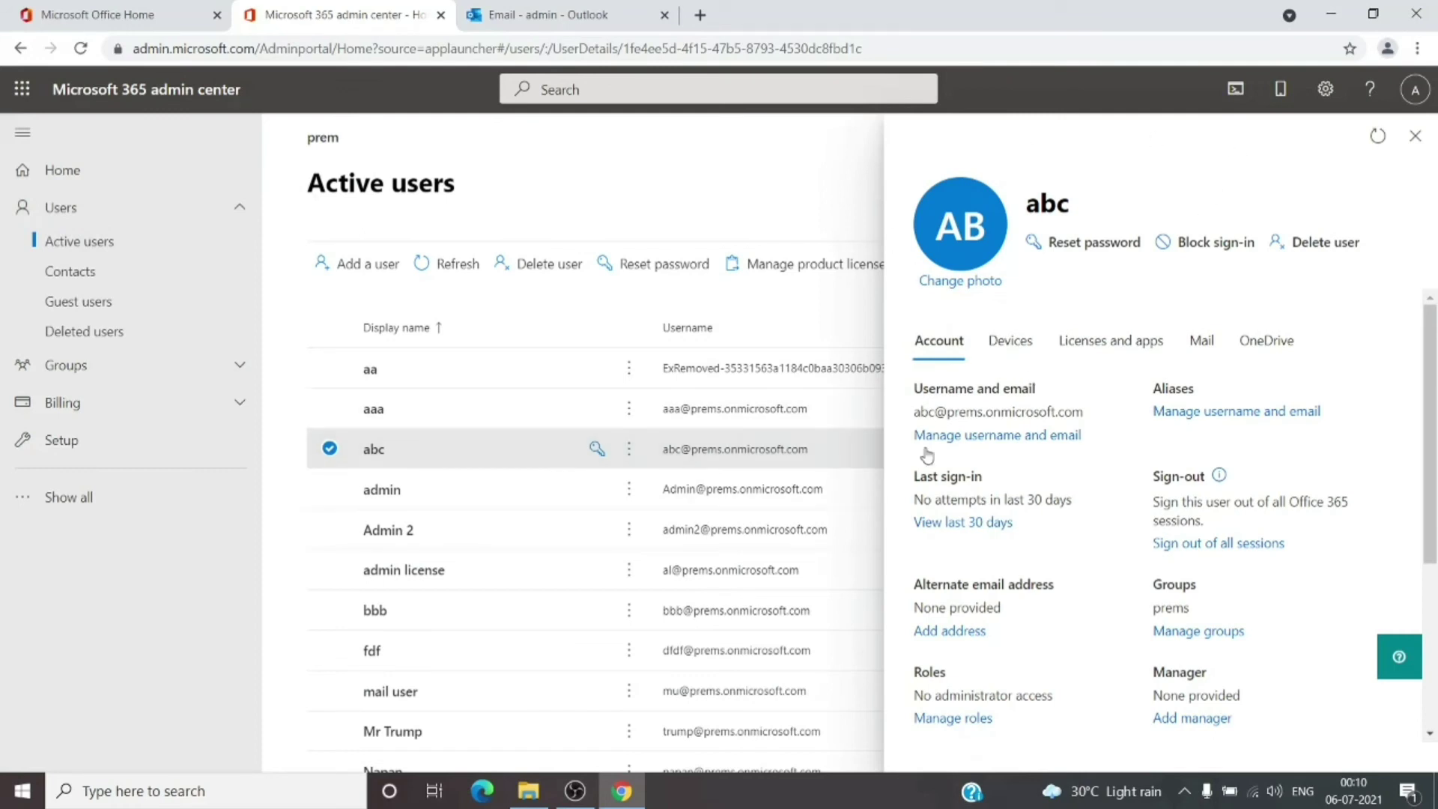
click(1266, 345)
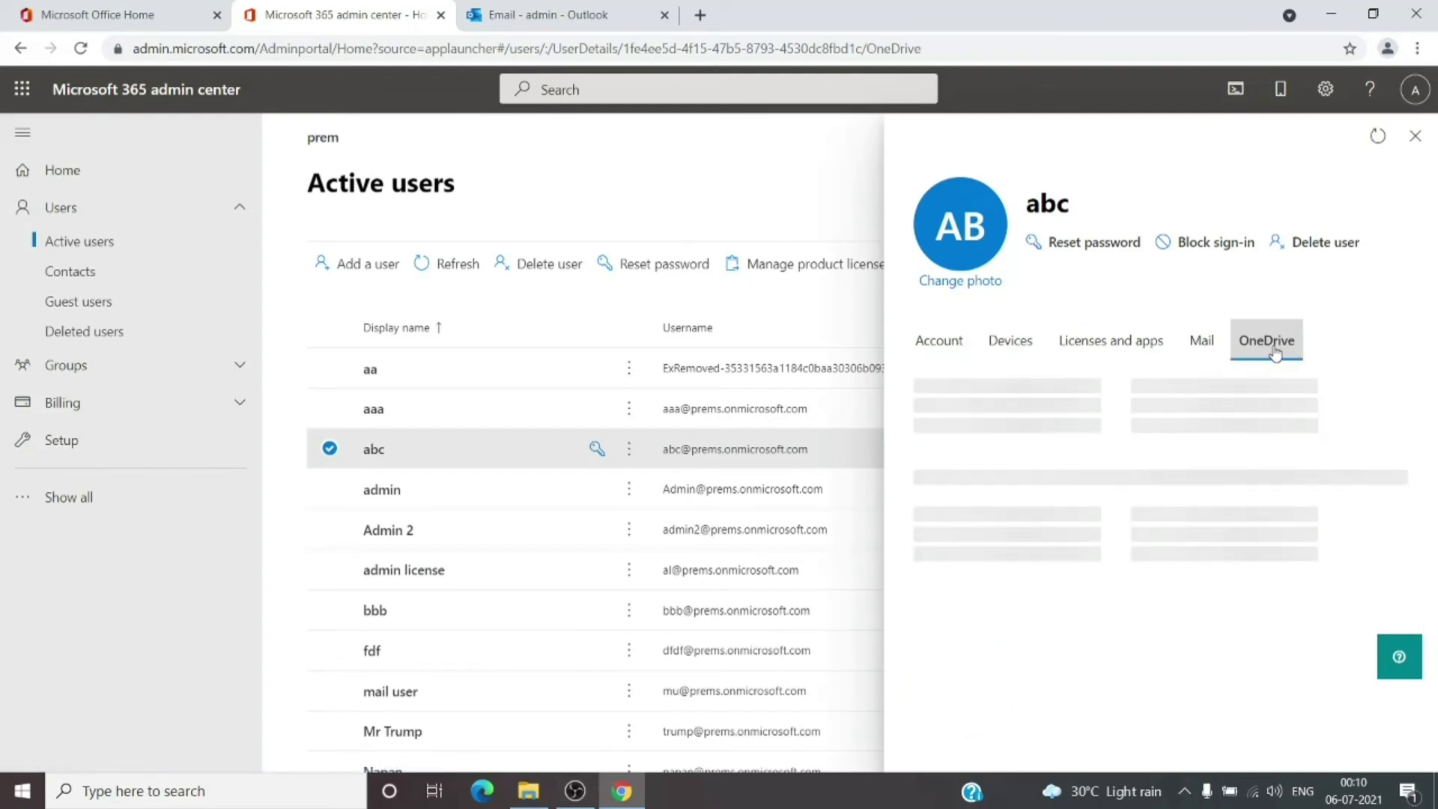
click(1420, 139)
scroll(674, 510, down, 2)
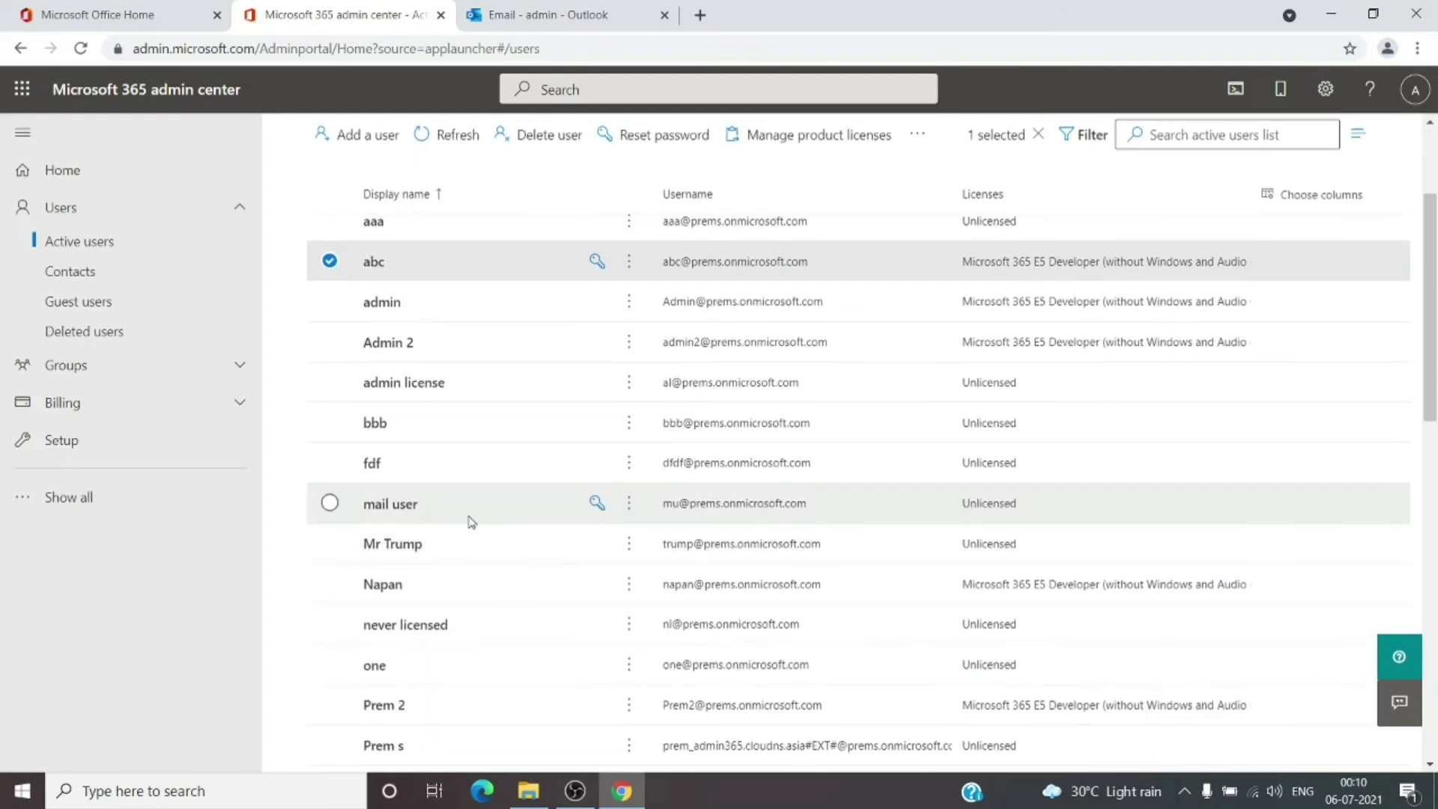
Create a link to another user's OneDrive files and open their My files in a new tab.
click(382, 587)
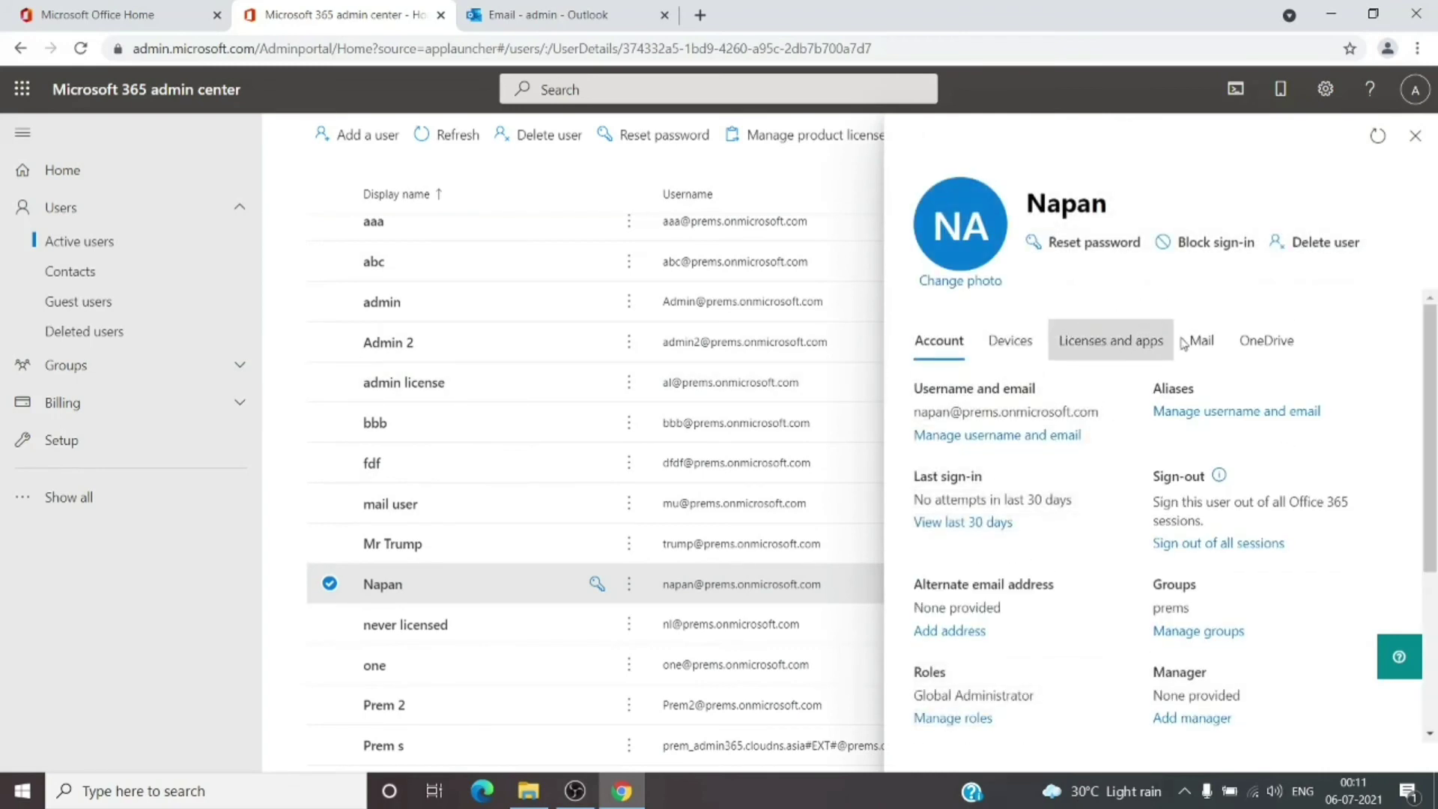
click(1282, 348)
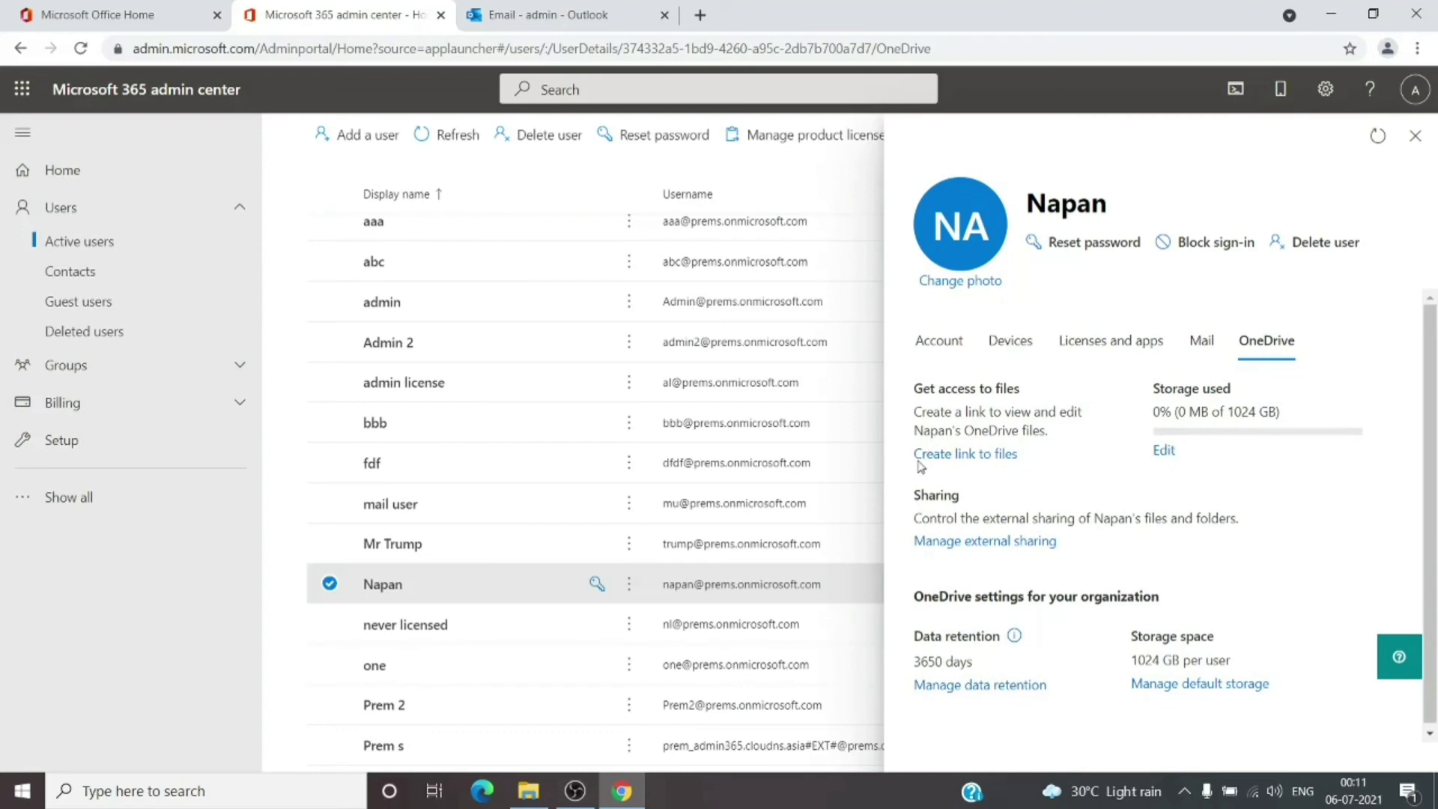
drag(917, 391, 1029, 387)
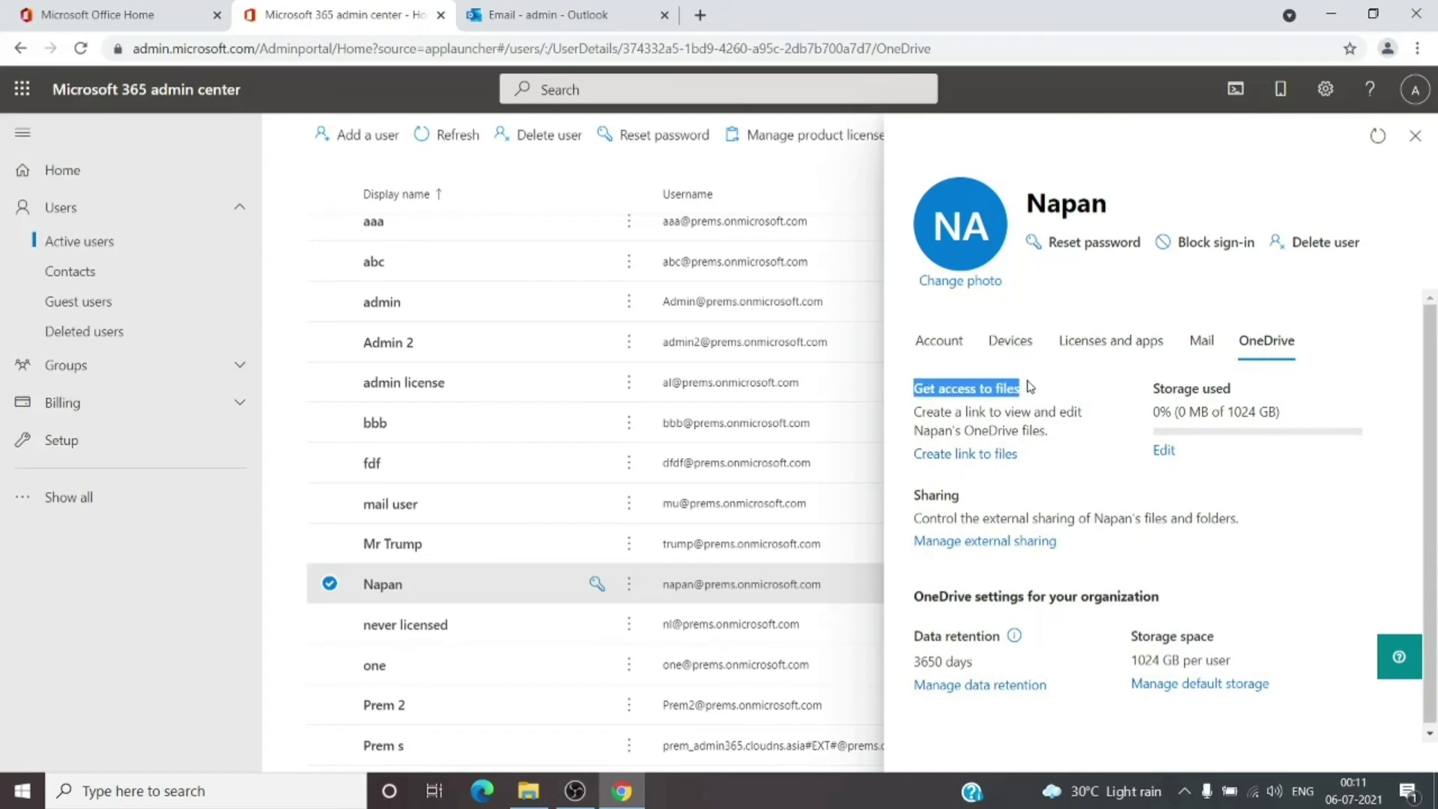
click(980, 458)
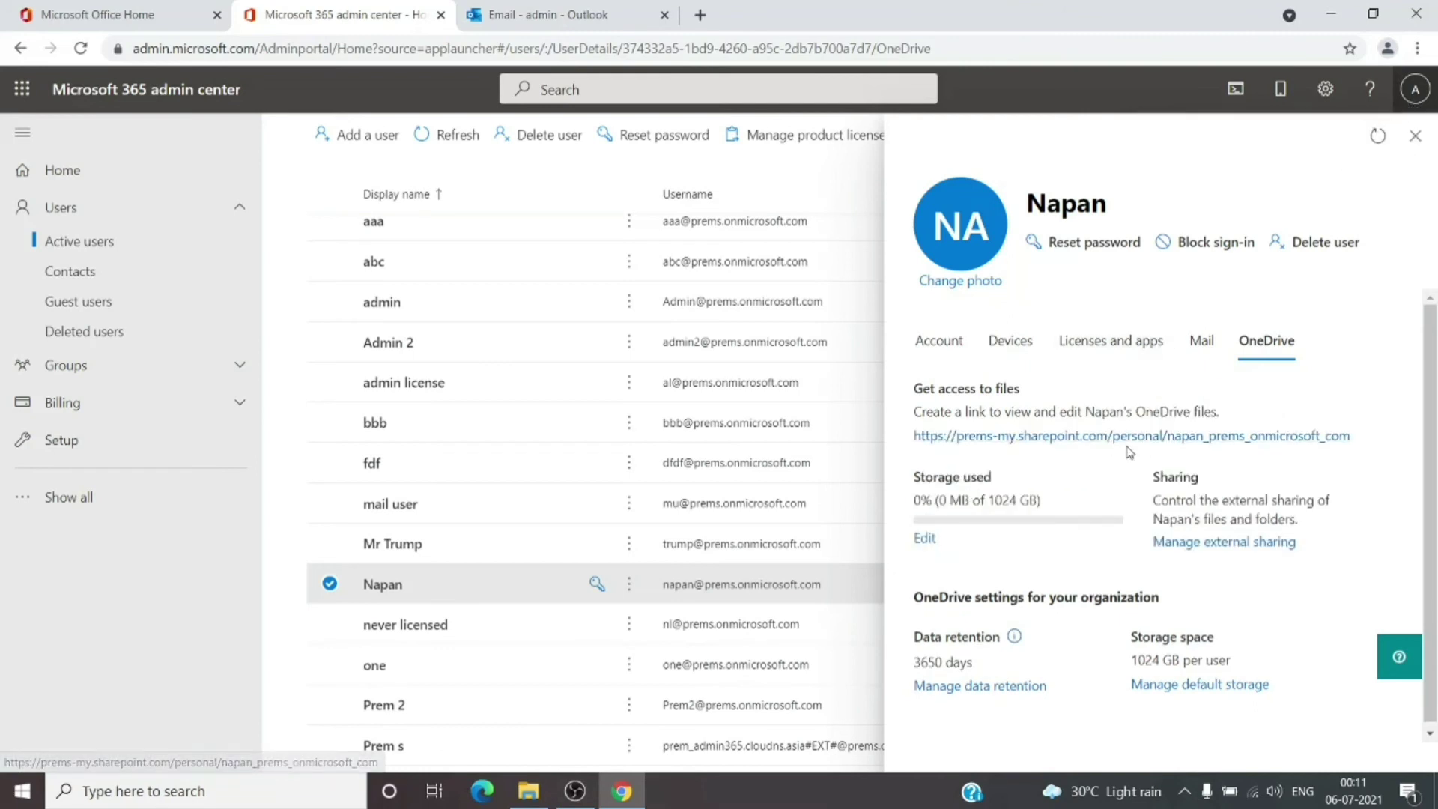
click(1083, 437)
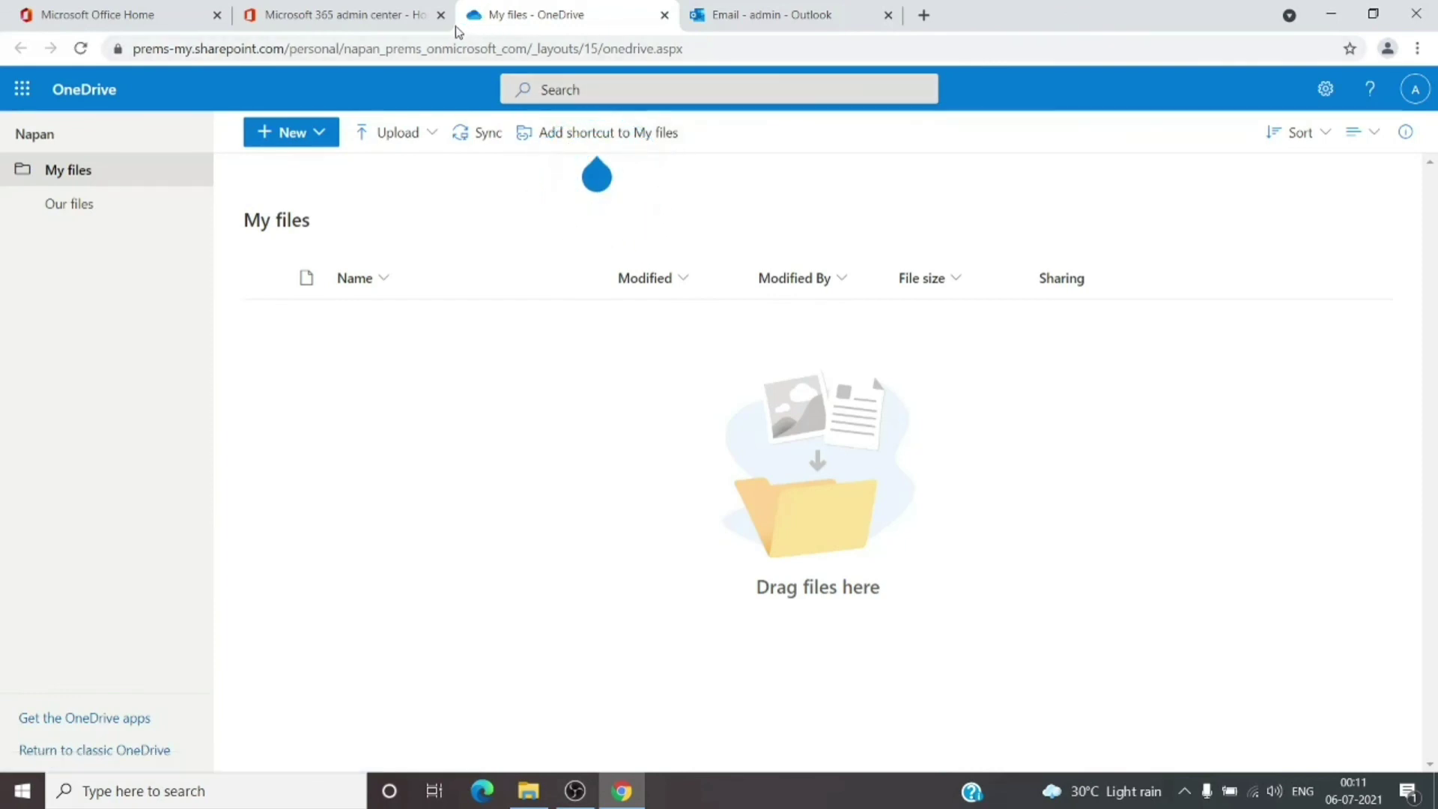
Return to the admin center tab, close the user's details, and scroll the list to the top.
click(298, 22)
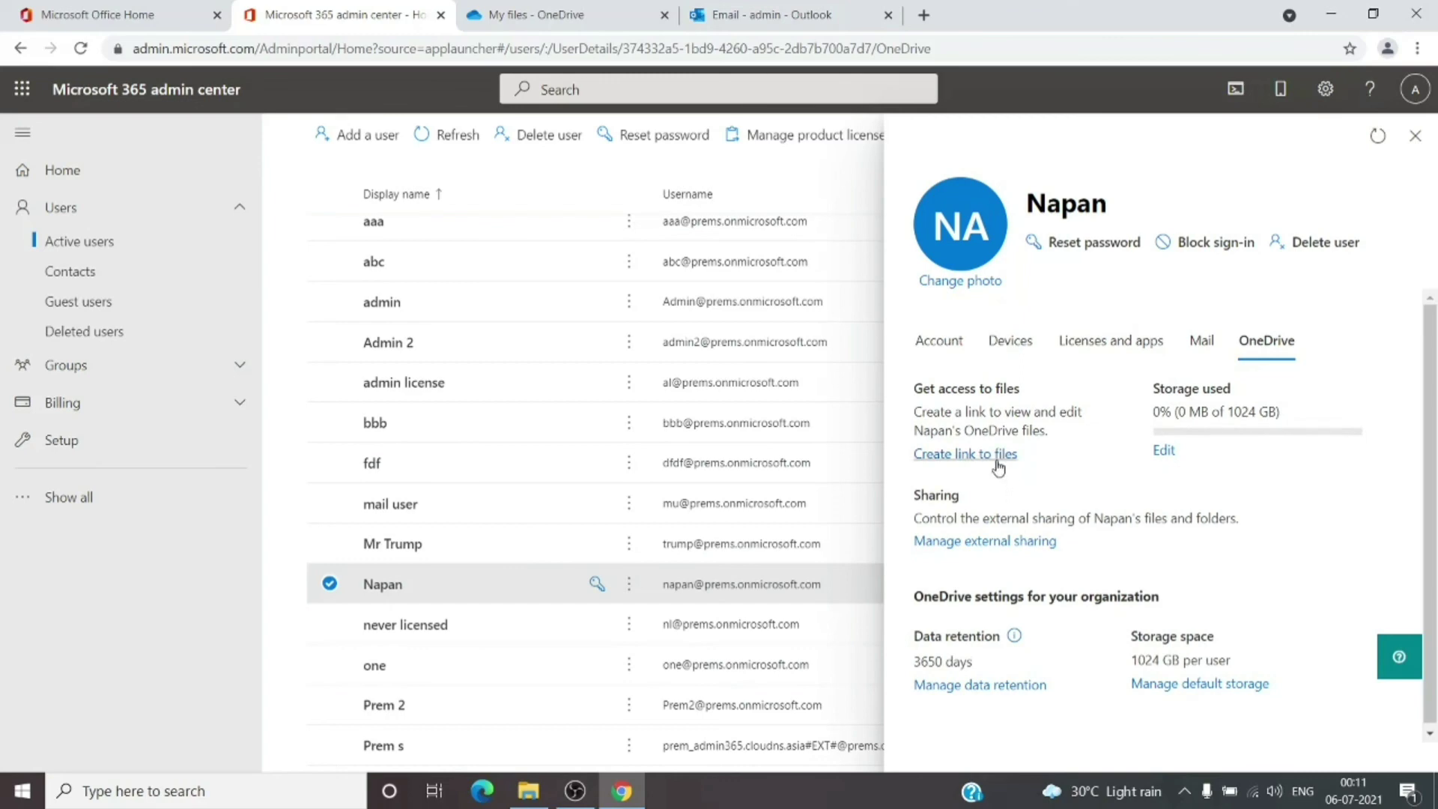
click(1408, 145)
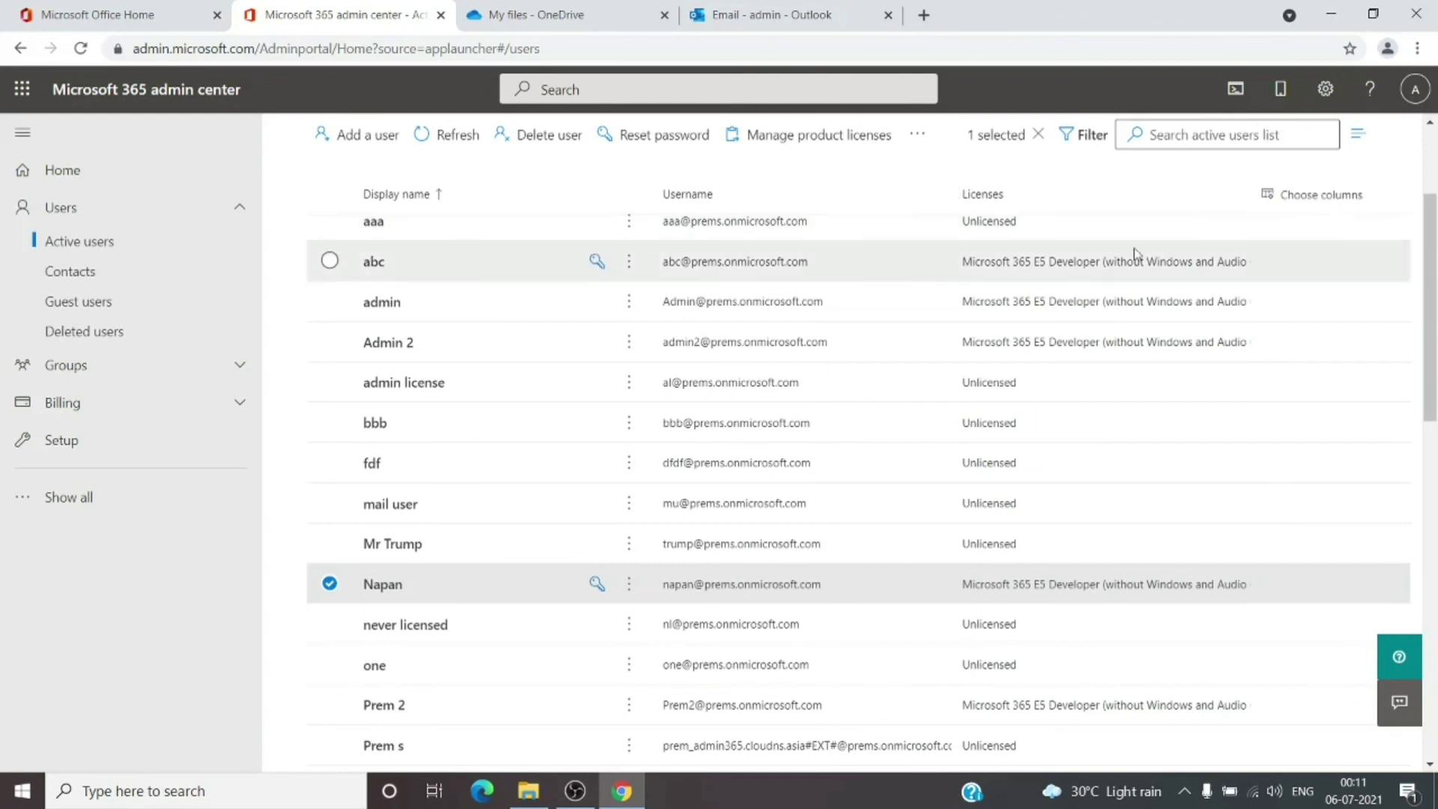
scroll(891, 390, up, 3)
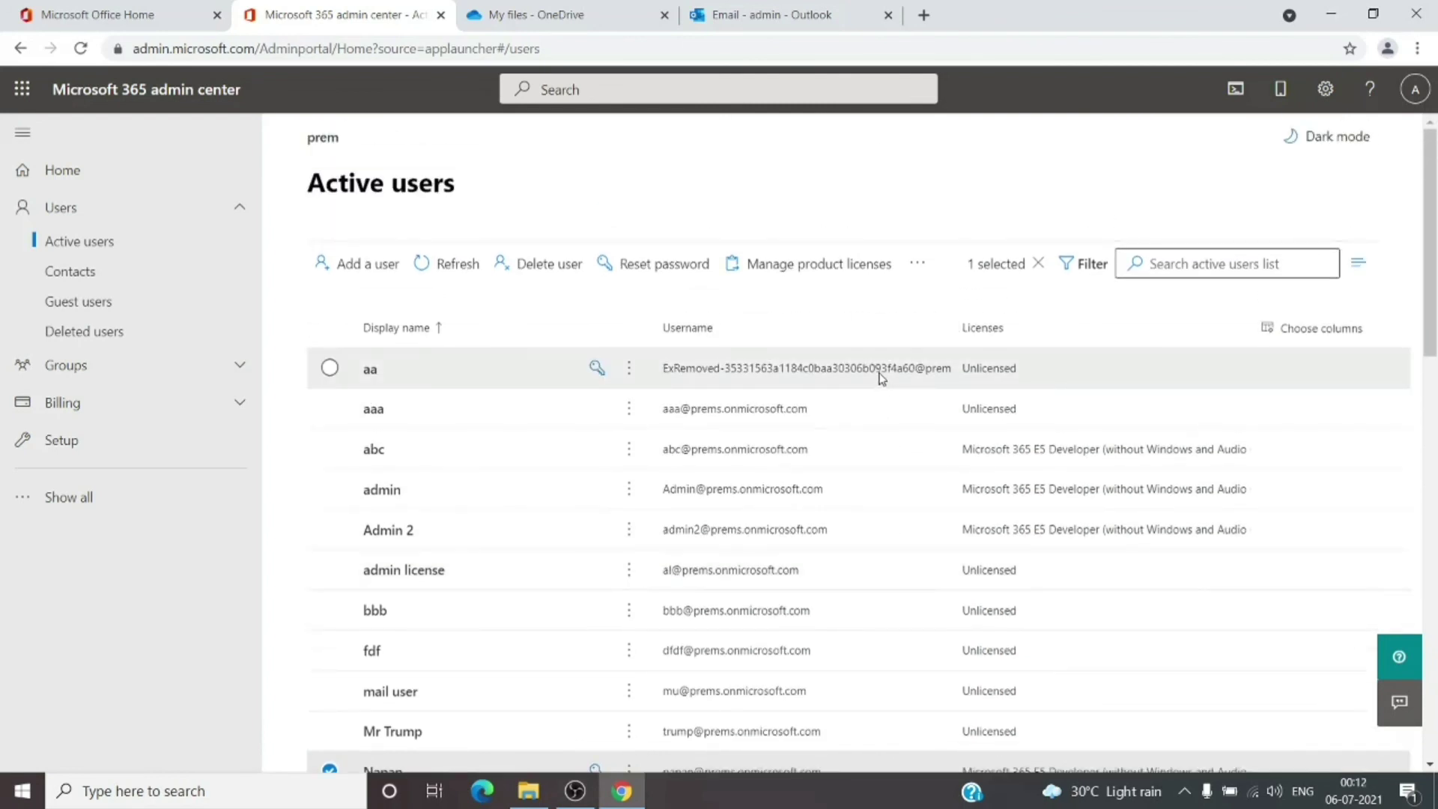